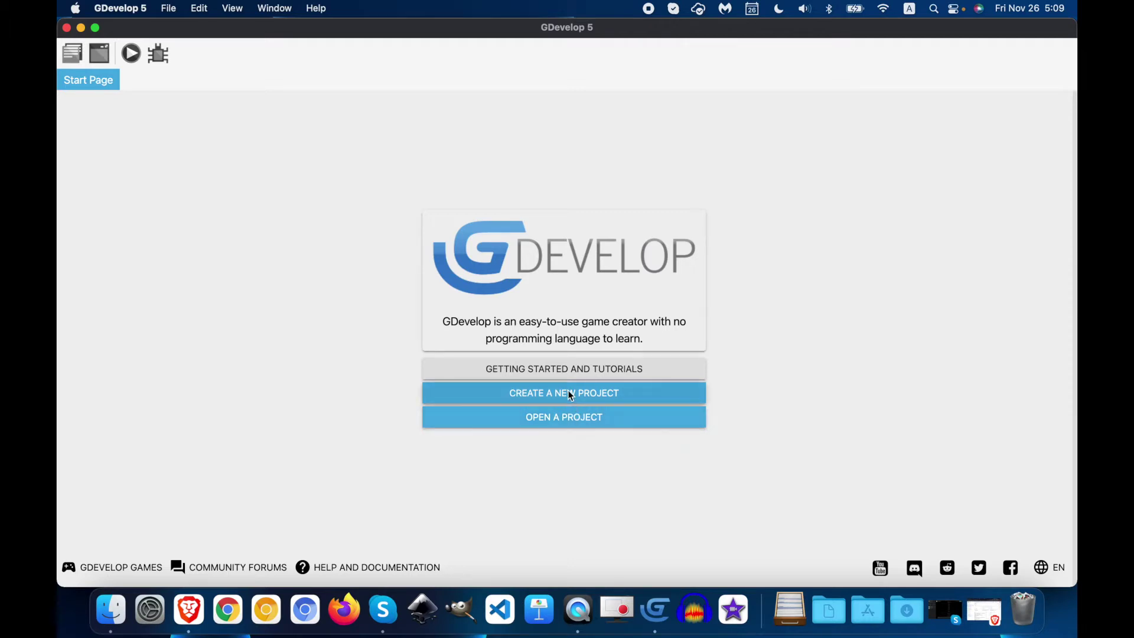
Create a new project from the Empty game starter
left_click(569, 392)
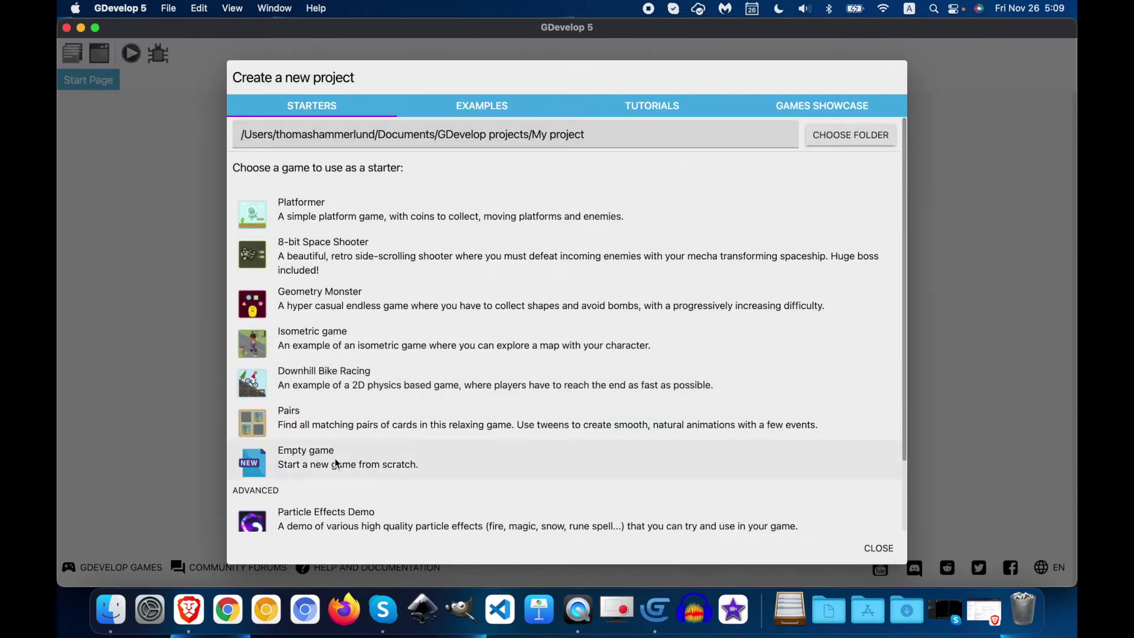
left_click(338, 463)
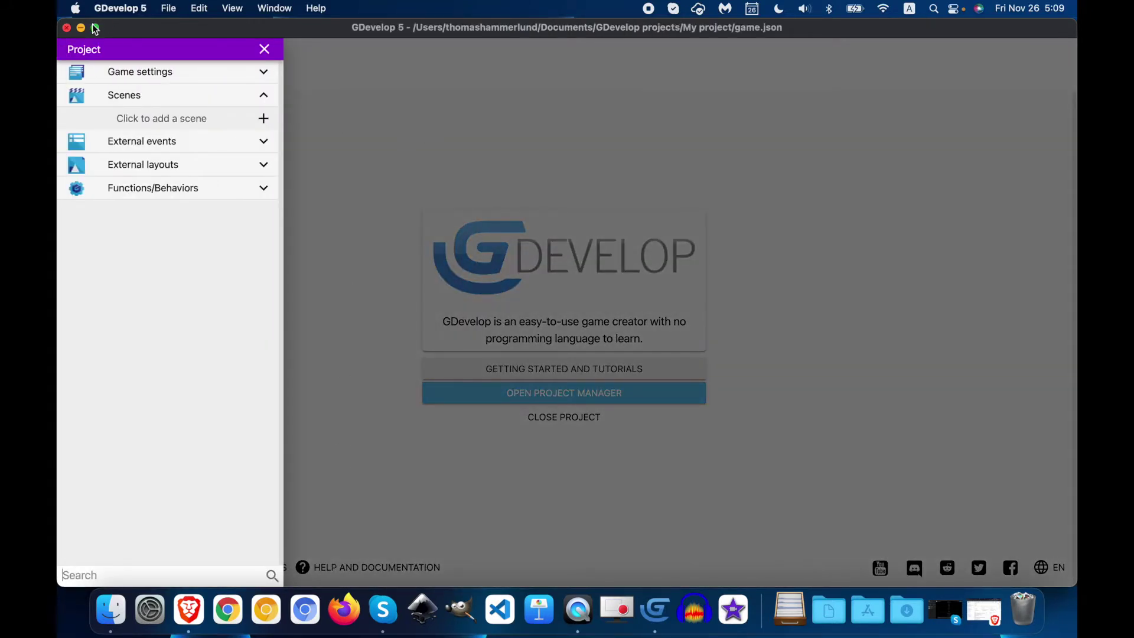
left_click(510, 367)
Open the Space Shooter tutorial from Getting Started in the browser, then close the new project dialog
left_click(510, 368)
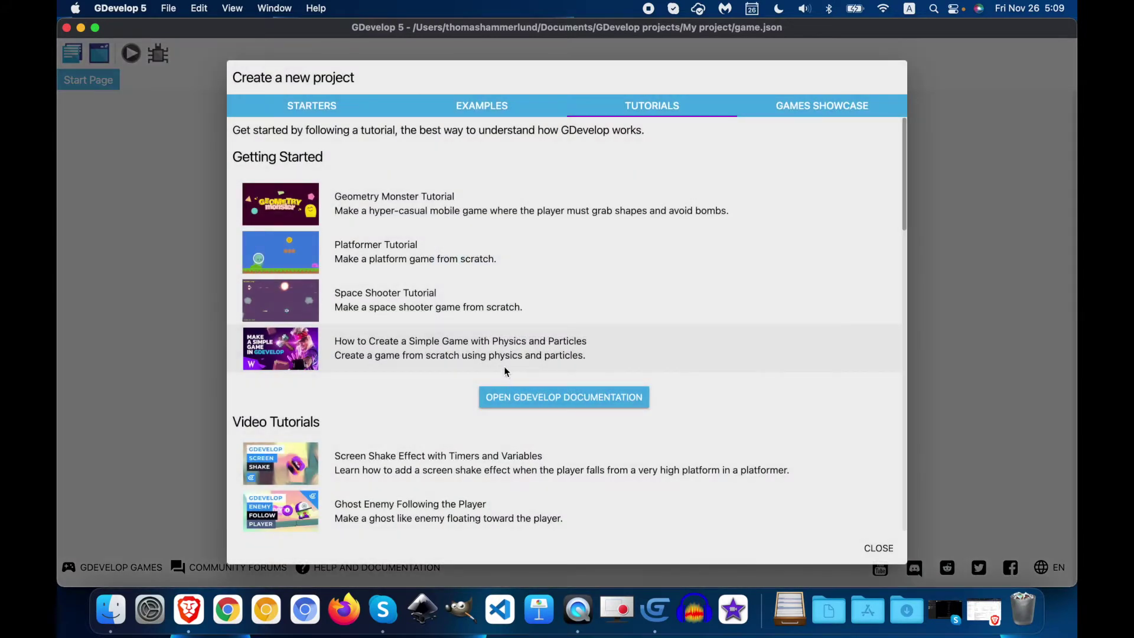
left_click(397, 302)
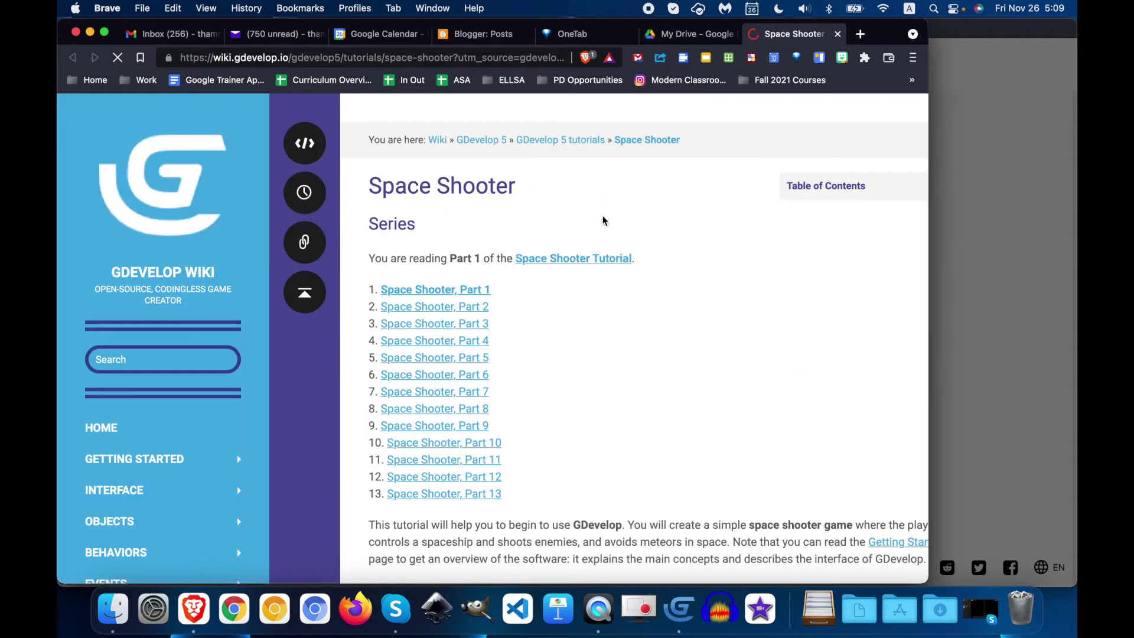
left_click(1007, 269)
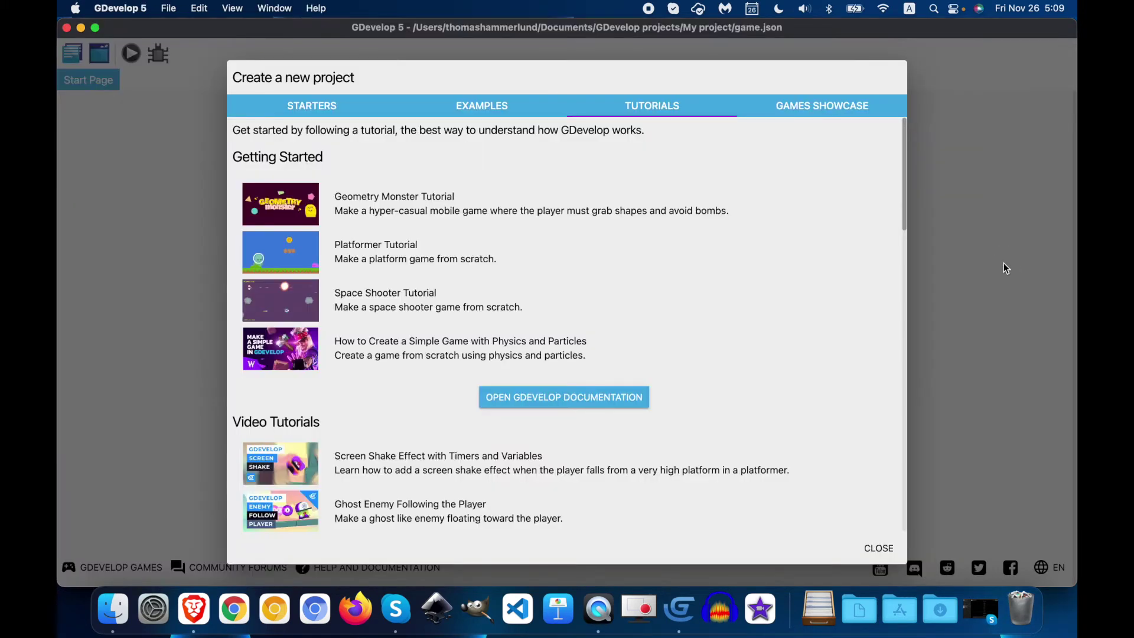
left_click(882, 547)
Scroll the tutorial to its 'Create the first scene' section, then return to GDevelop
key("super+Tab")
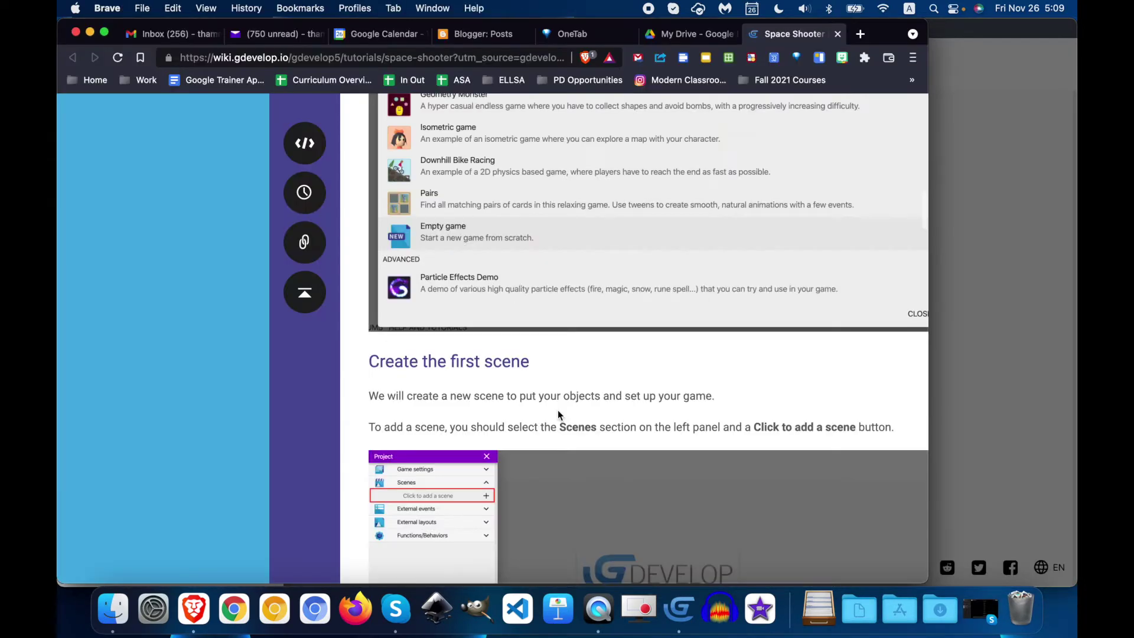
scroll(557, 410, "down", 5)
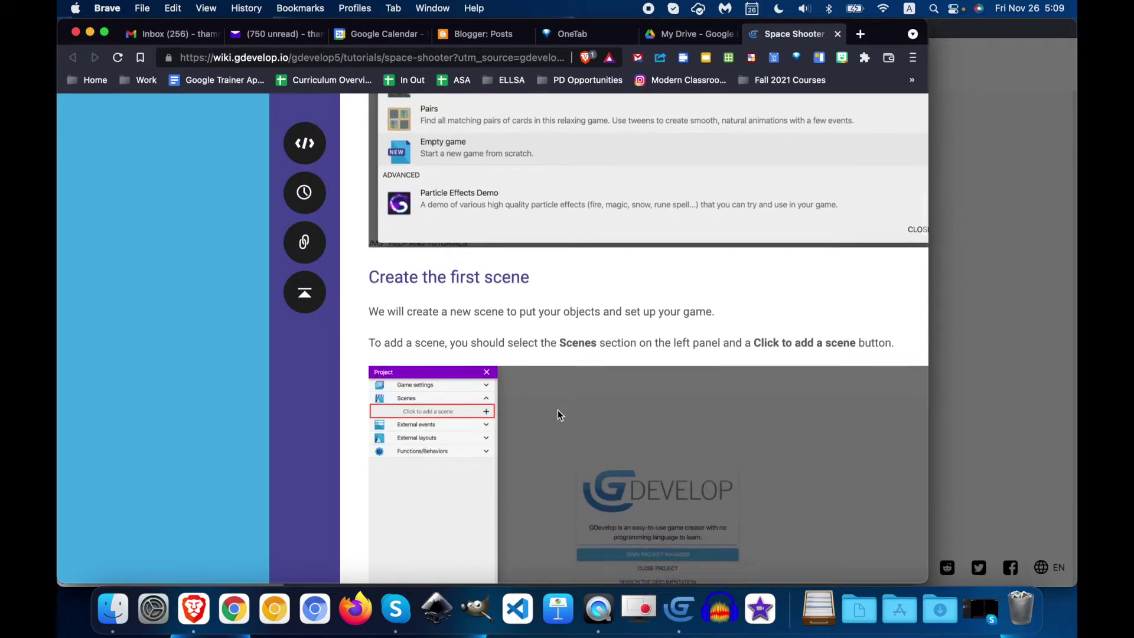
scroll(558, 410, "down", 3)
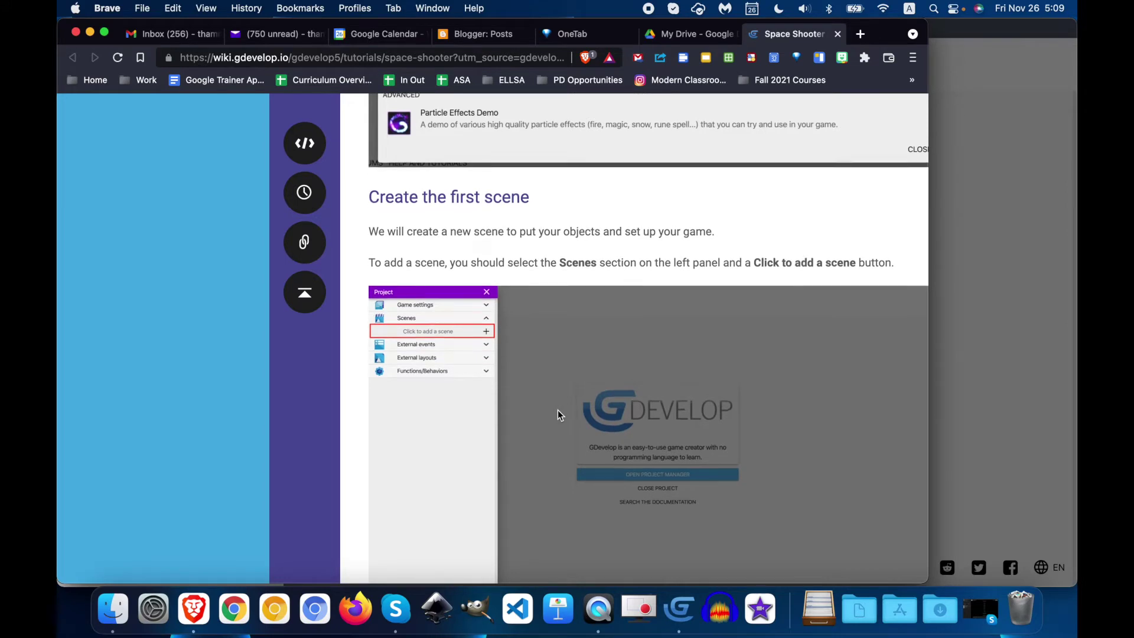
scroll(558, 410, "down", 5)
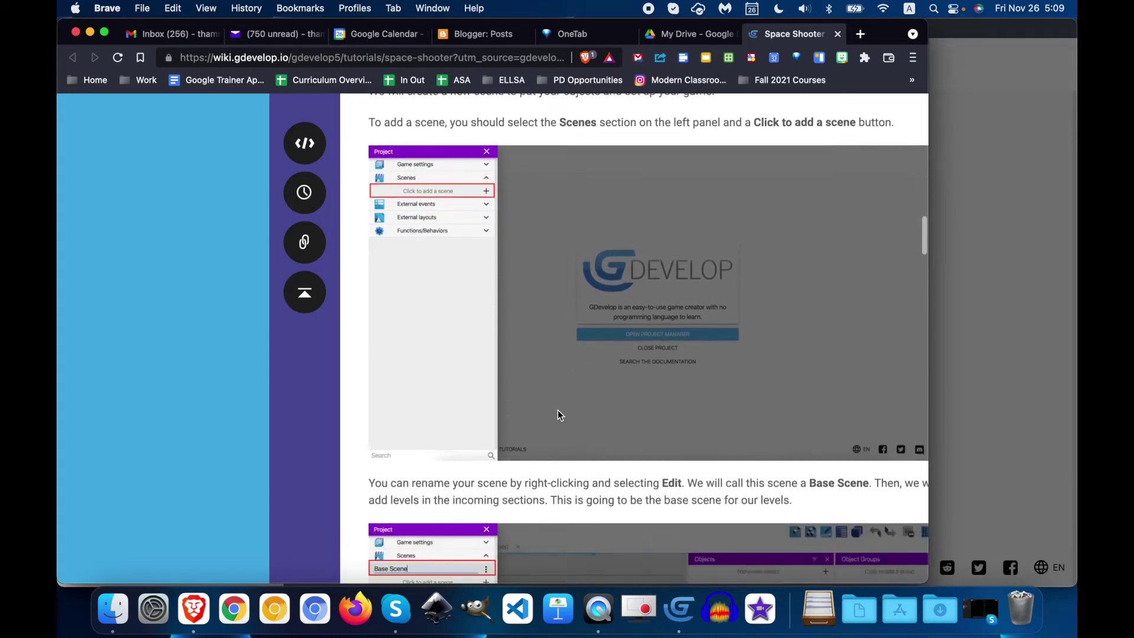
scroll(558, 410, "down", 1)
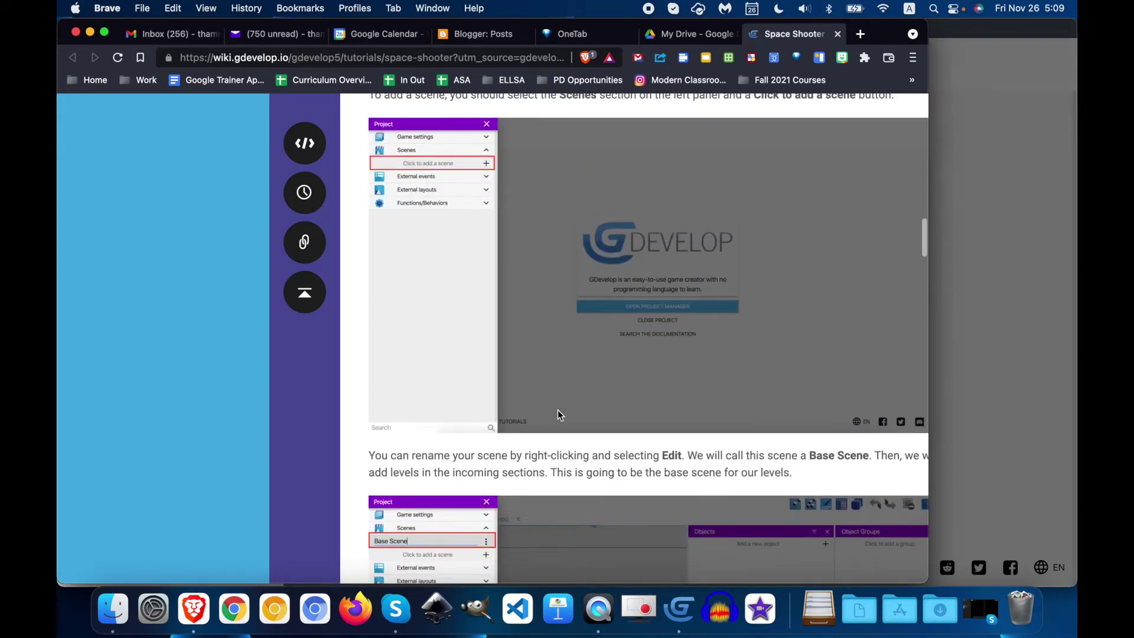
scroll(558, 415, "down", 1)
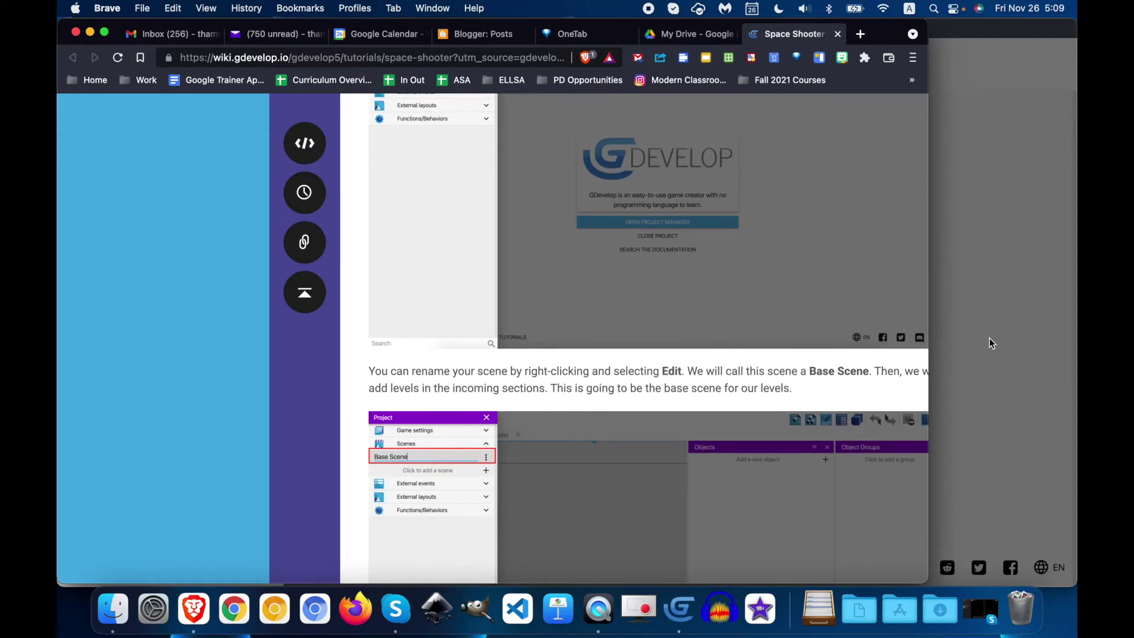
left_click(988, 340)
Rename the new scene to Base Scene from its options menu in the Project manager
left_click(159, 117)
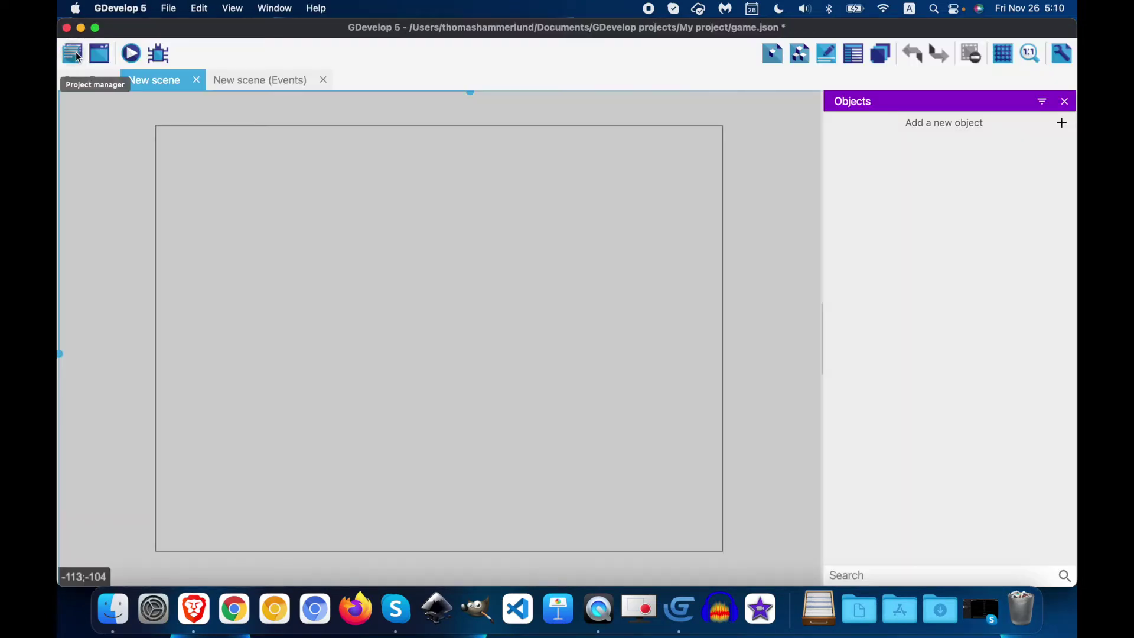
left_click(74, 50)
left_click(264, 118)
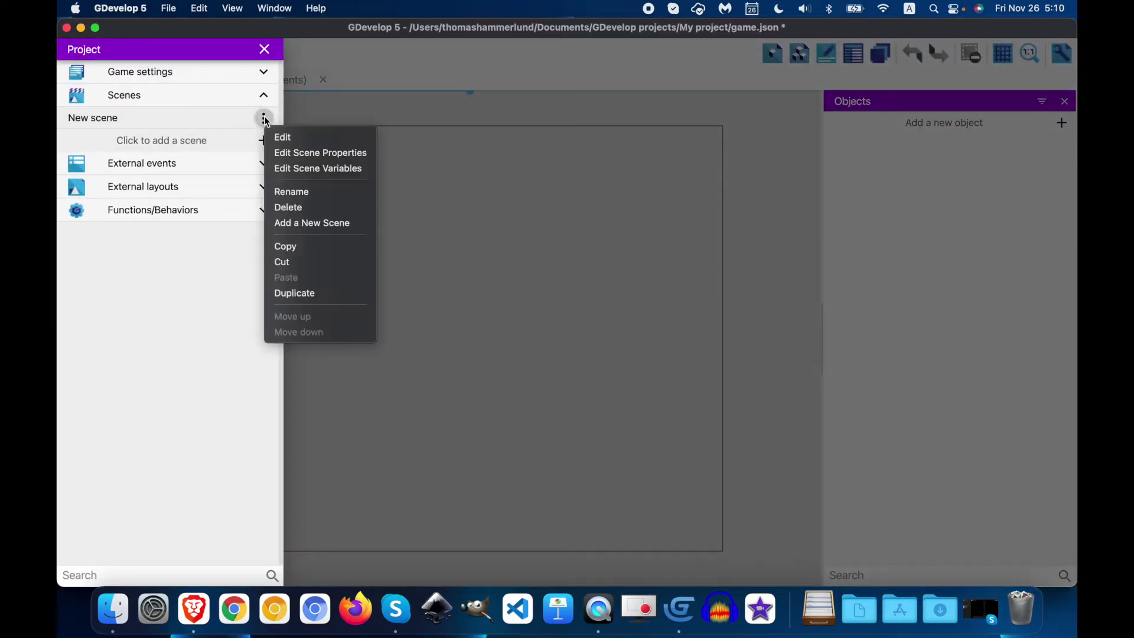
left_click(294, 194)
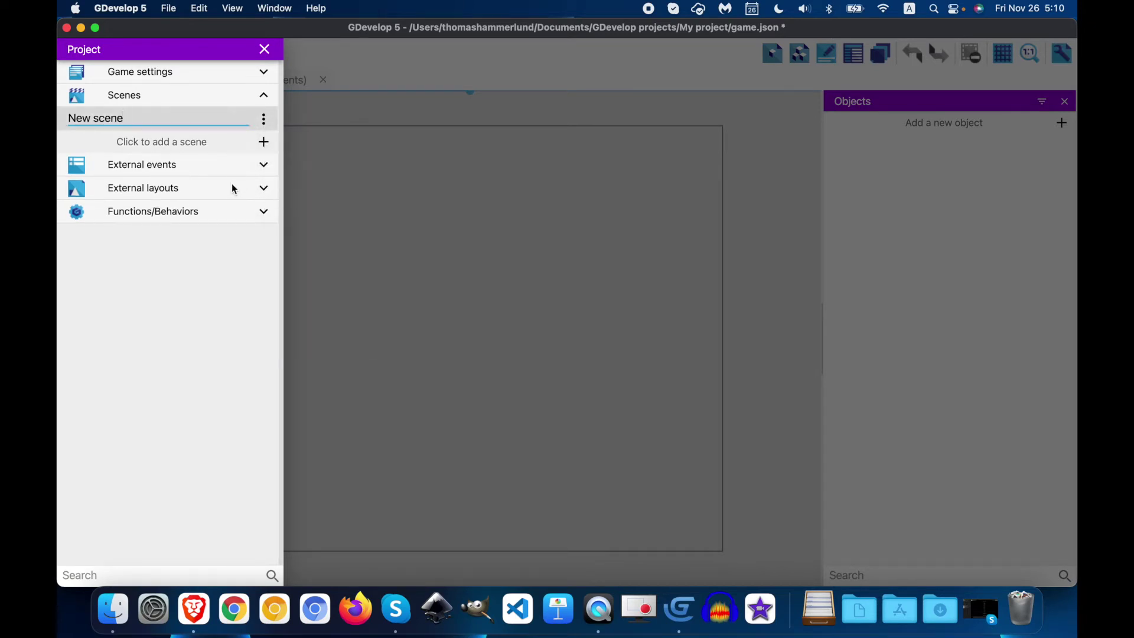
key("super+a")
type("Bas")
key("super+Tab")
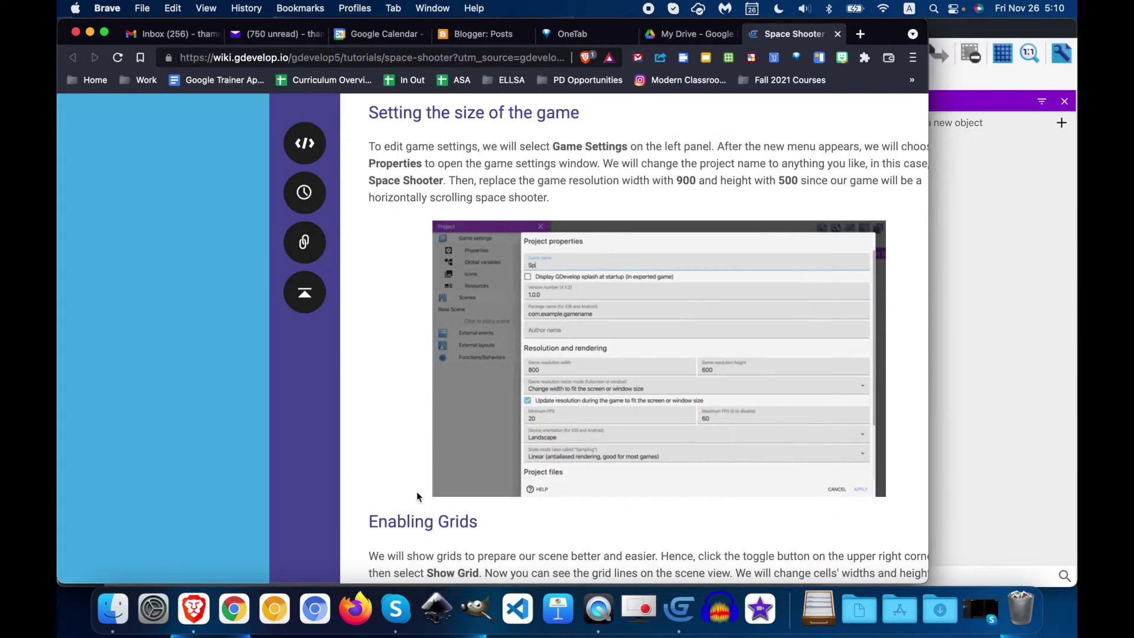
left_click(985, 271)
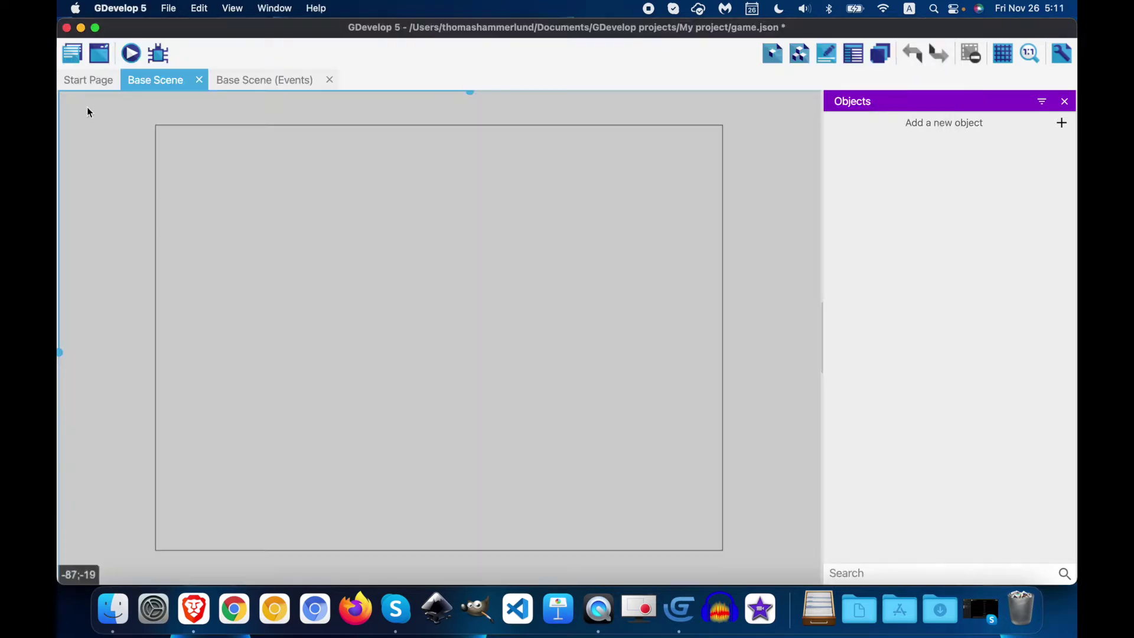
left_click(74, 56)
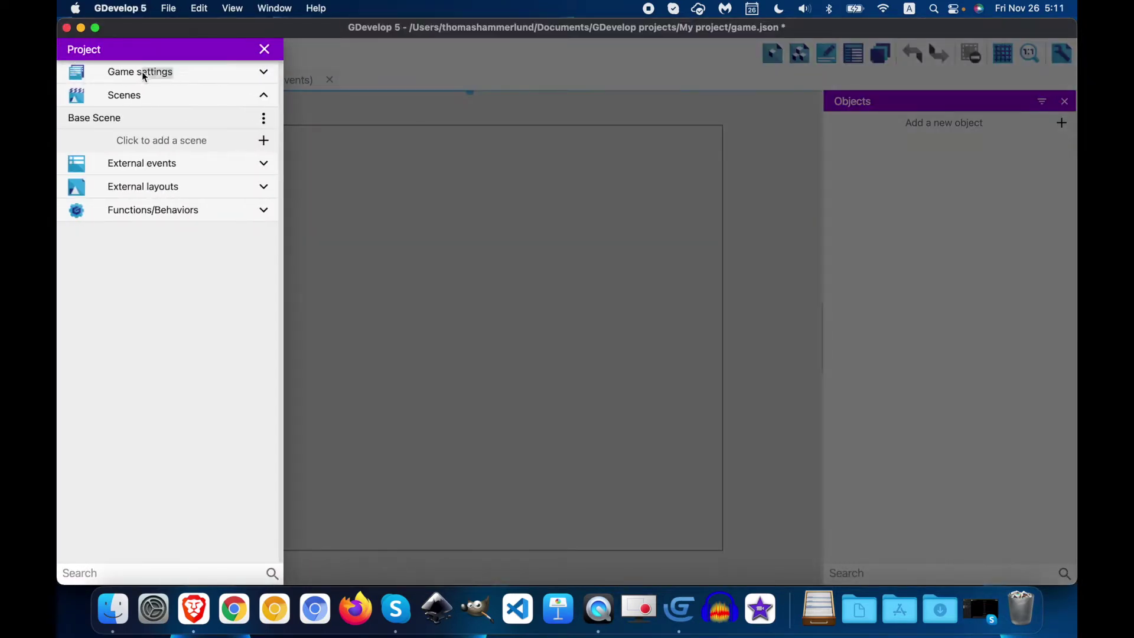
Open the game properties and edit the resolution width (9) and height (5) fields
left_click(157, 75)
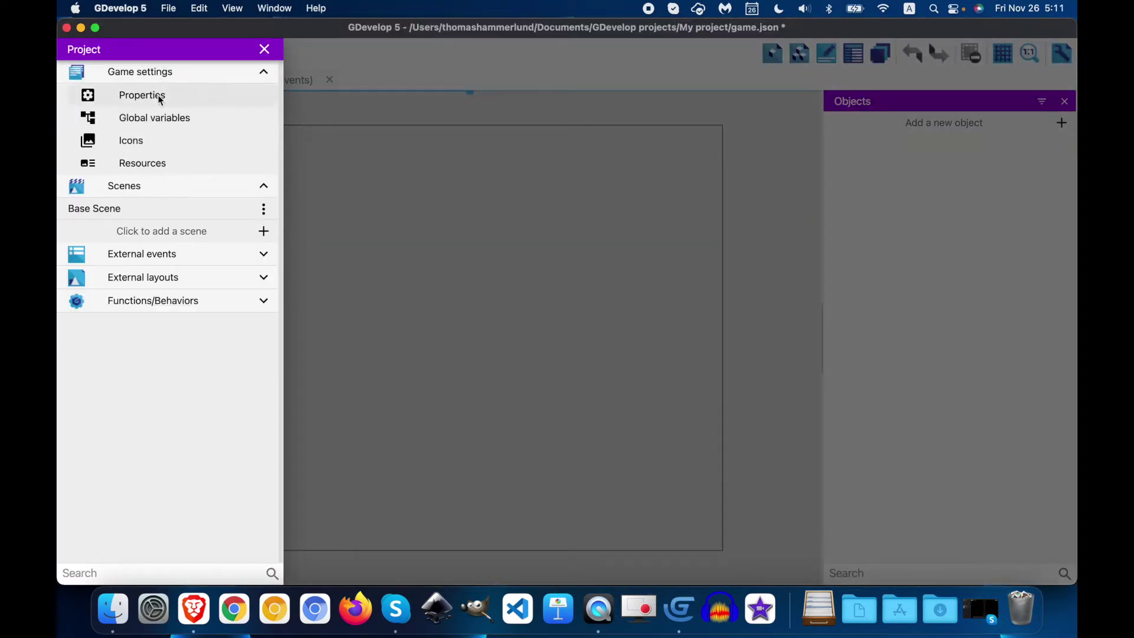
left_click(159, 99)
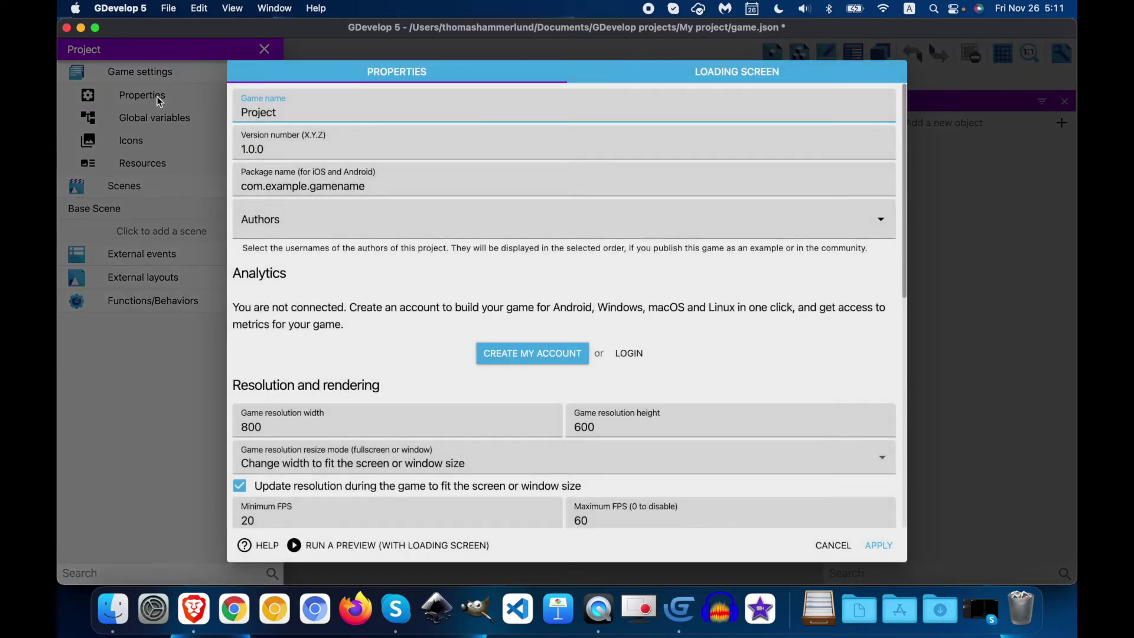
scroll(302, 337, "down", 5)
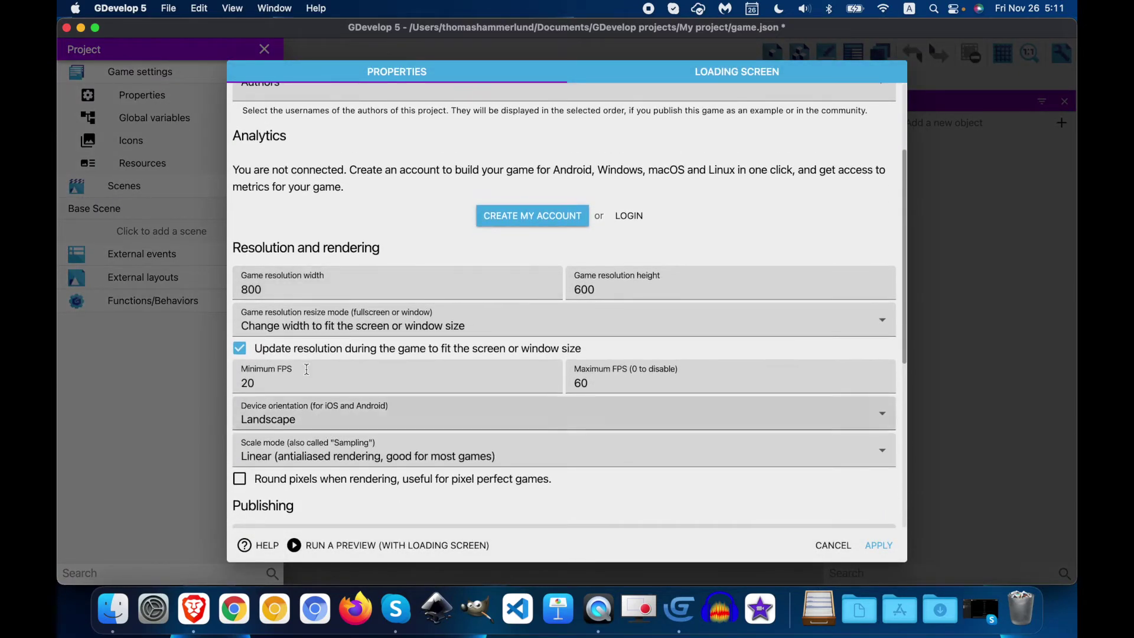
double_click(279, 289)
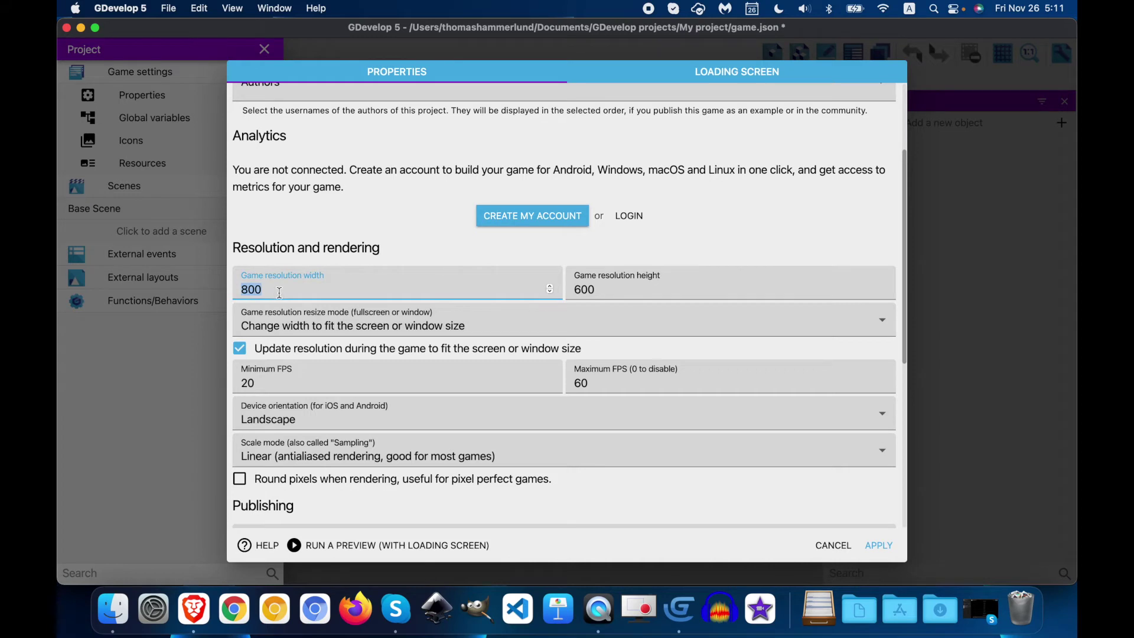
type("9")
key("Tab")
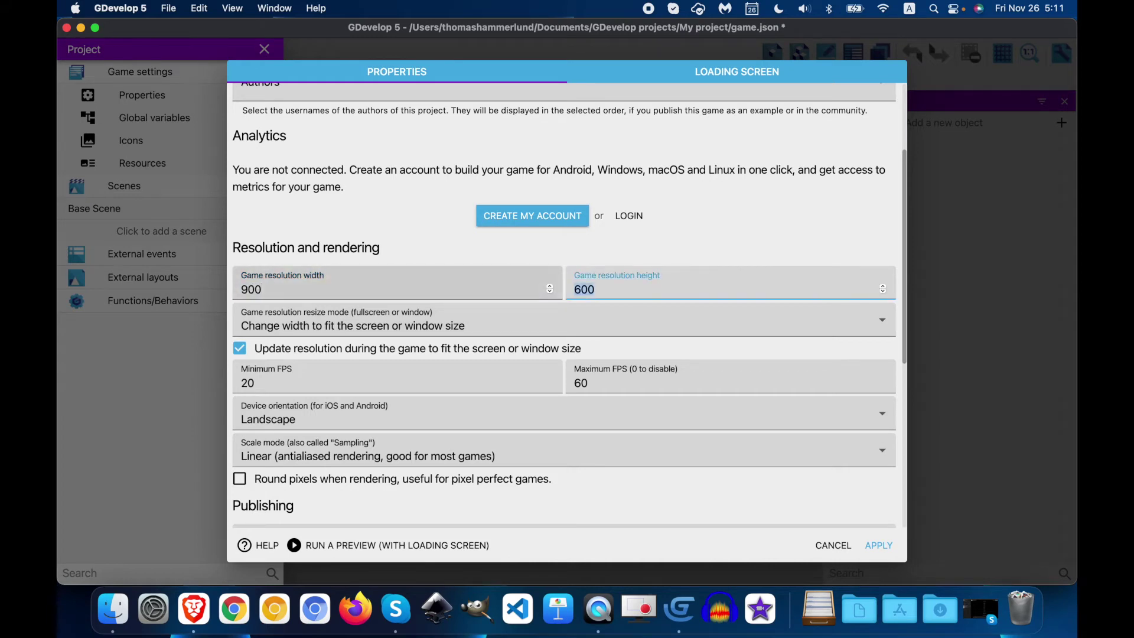
type("5")
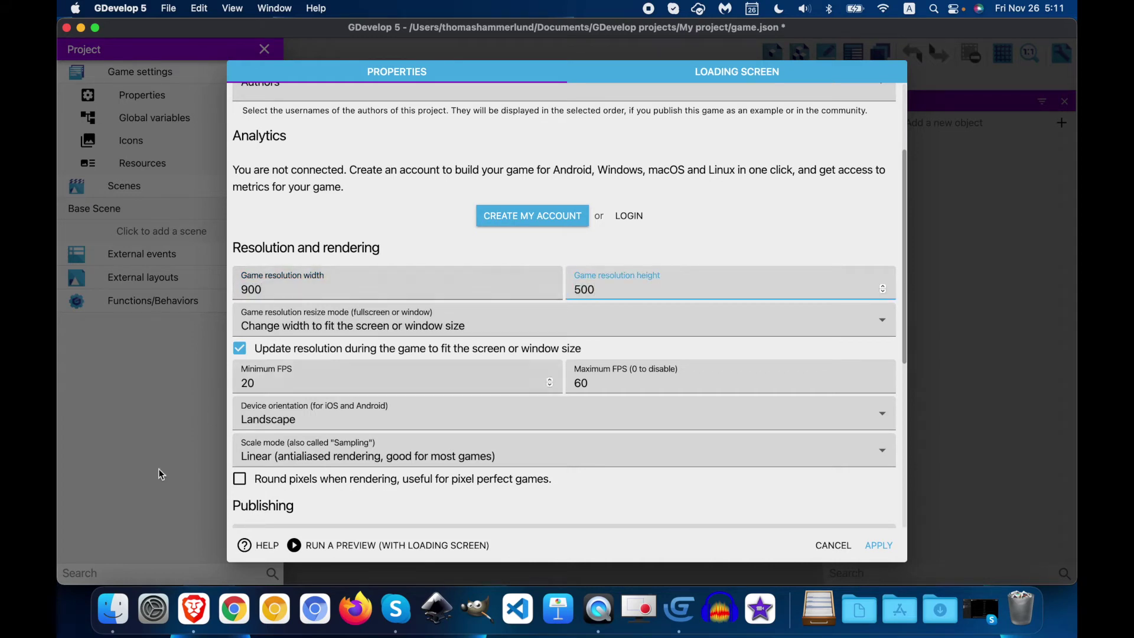
Change the game name from Project to 'Space Shooter' and apply it
scroll(311, 254, "up", 5)
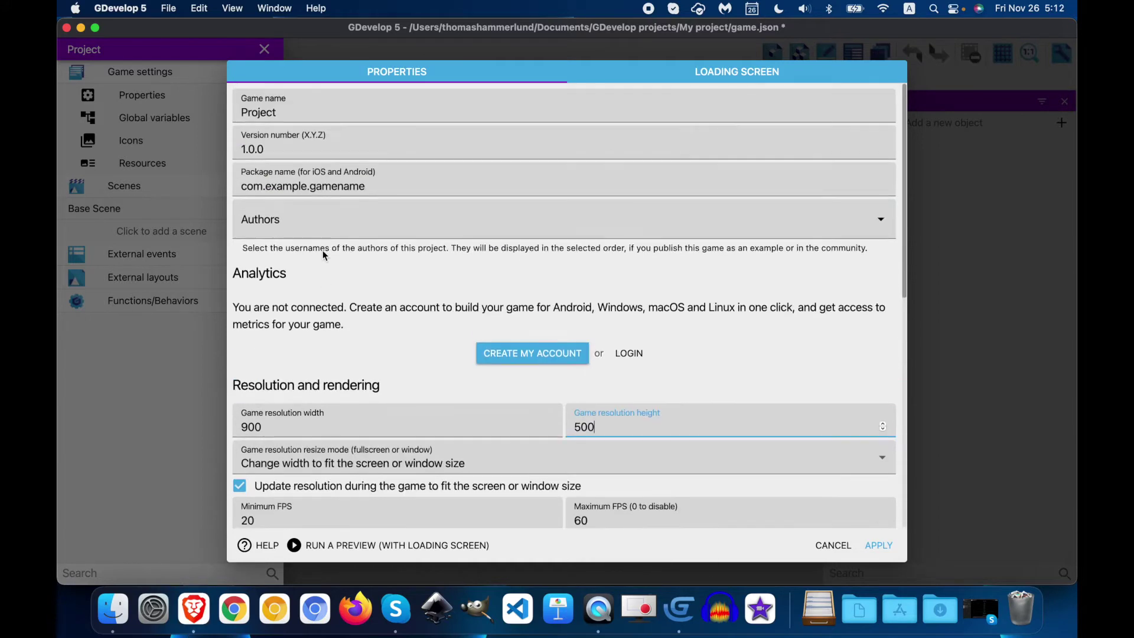
double_click(279, 112)
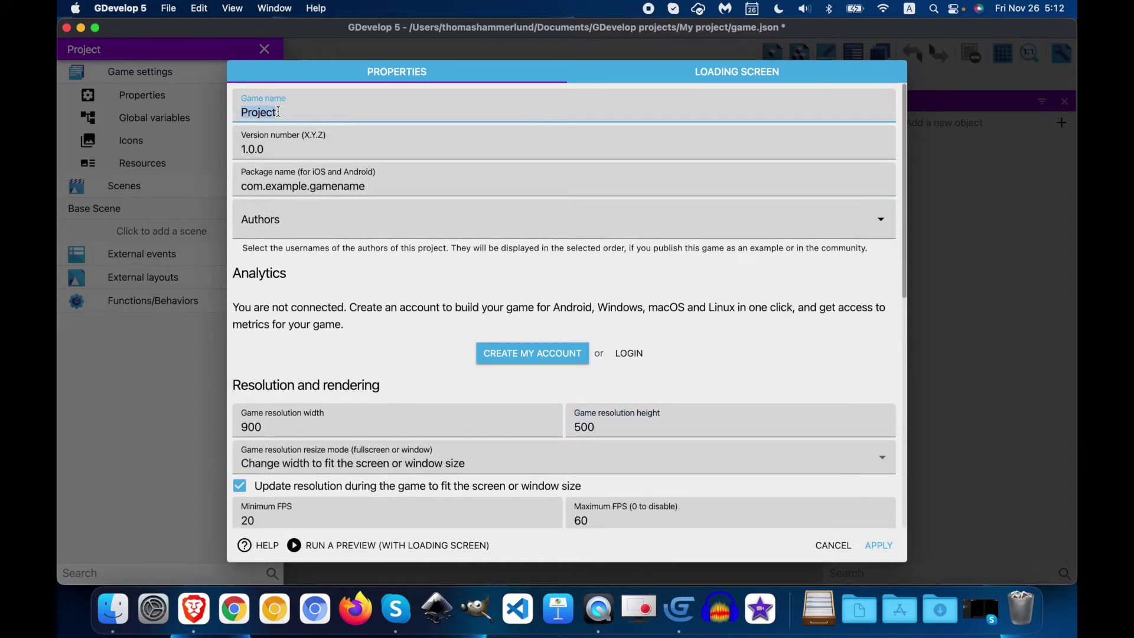
key("BackSpace")
type("Space Shooter")
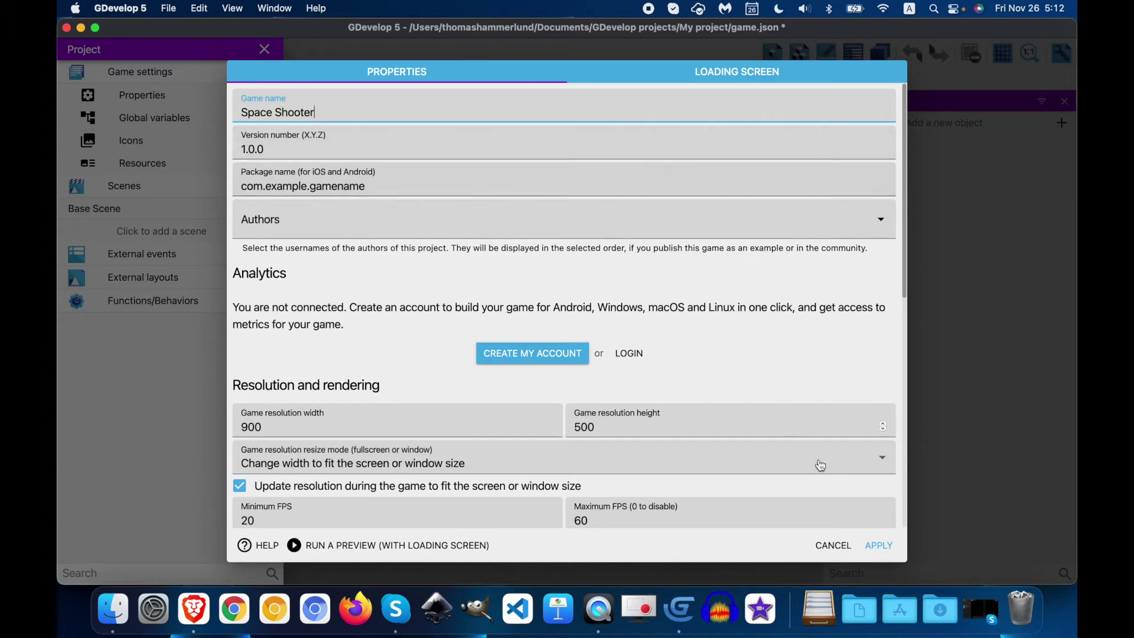
left_click(880, 544)
Look over the tutorial's Enabling Grids section, then return to the GDevelop project
left_click(194, 608)
scroll(91, 492, "down", 2)
scroll(91, 491, "up", 2)
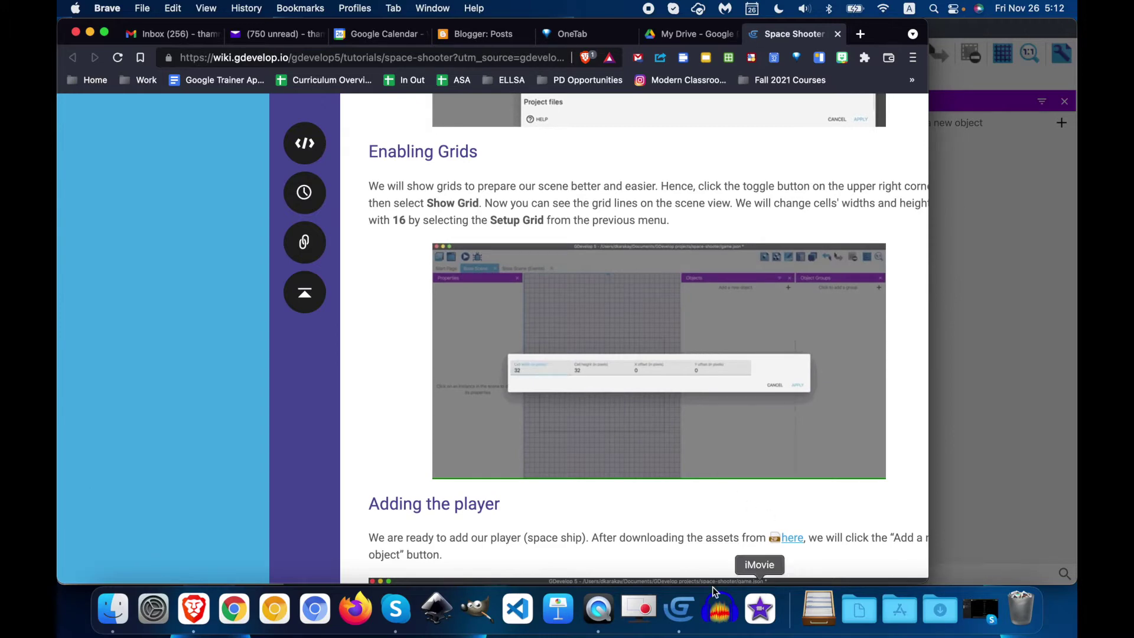
left_click(679, 608)
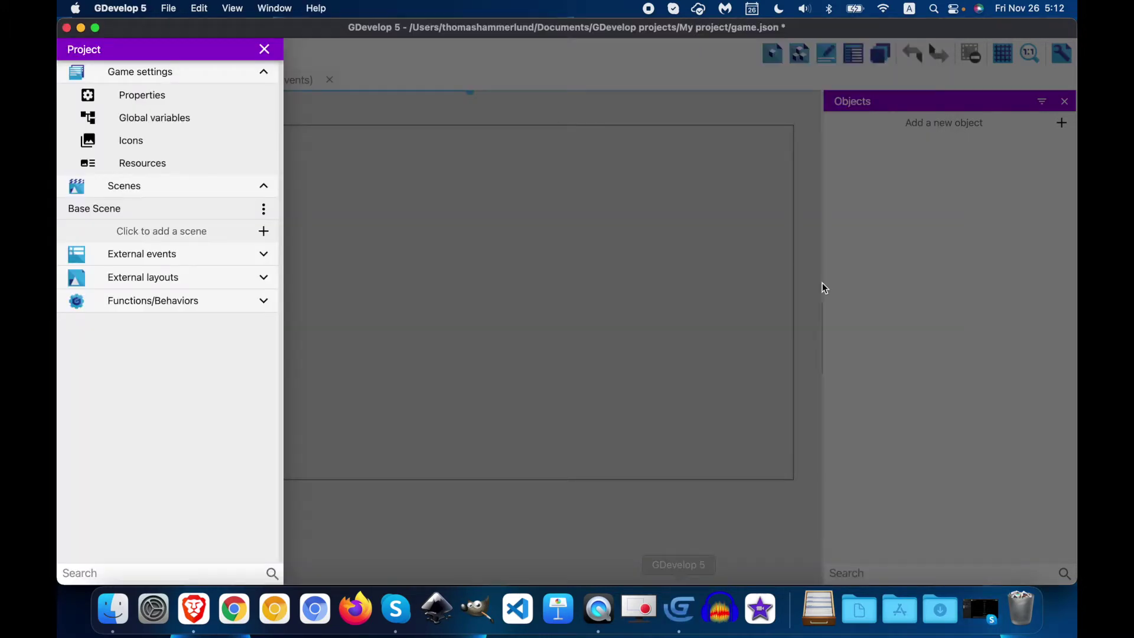
Show the grid on Base Scene and set its cell width and height to 16 pixels
left_click(672, 277)
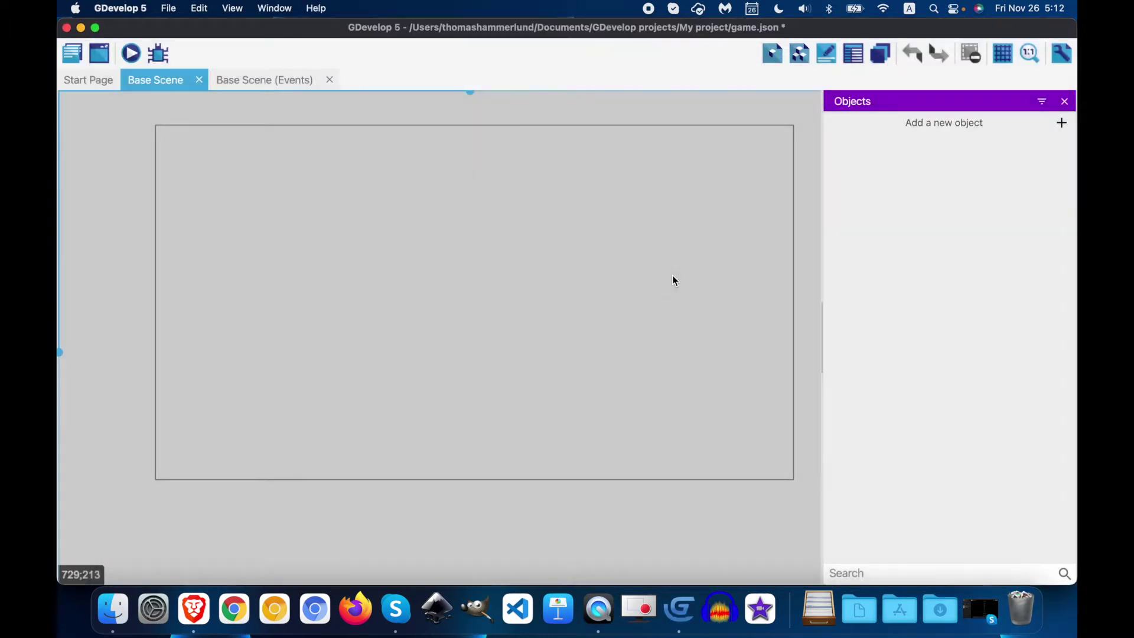
left_click(1011, 54)
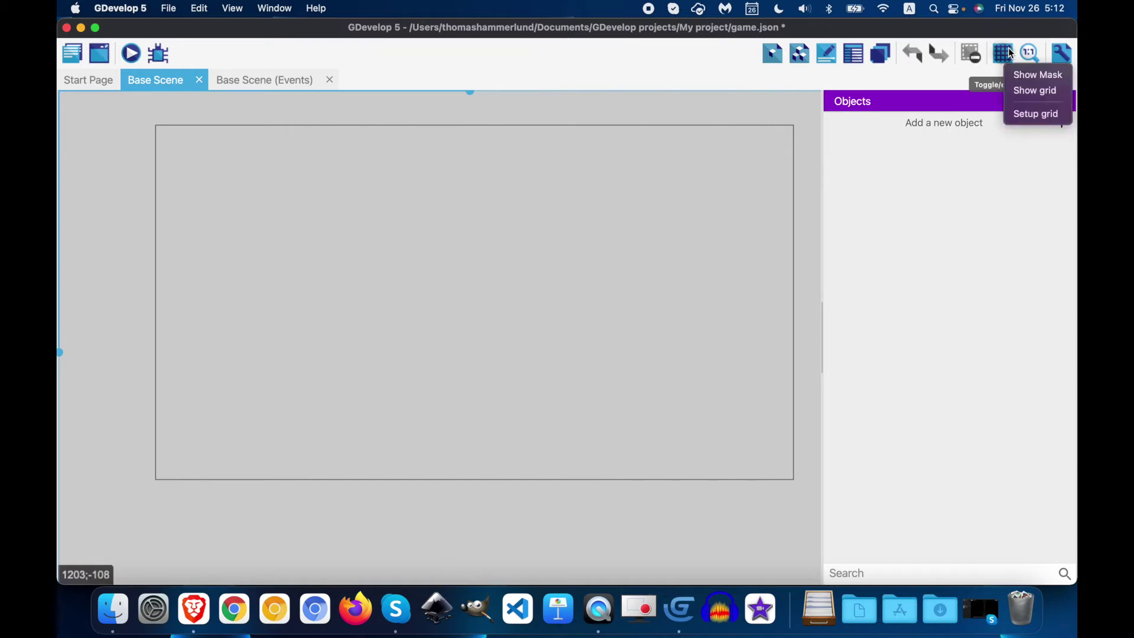
left_click(1035, 92)
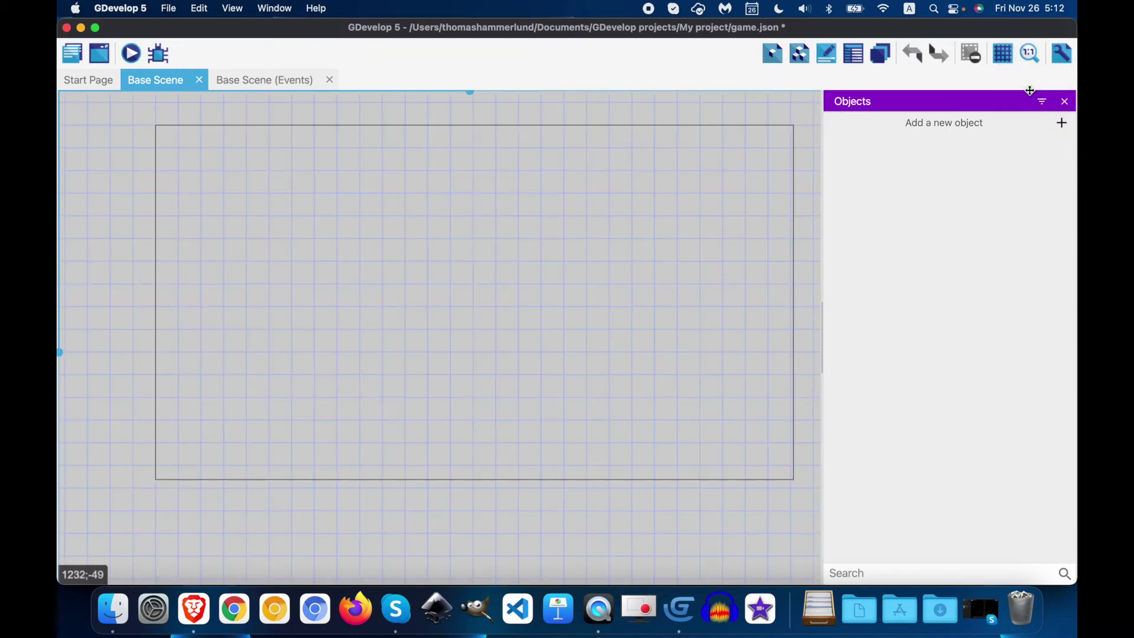
left_click(1009, 56)
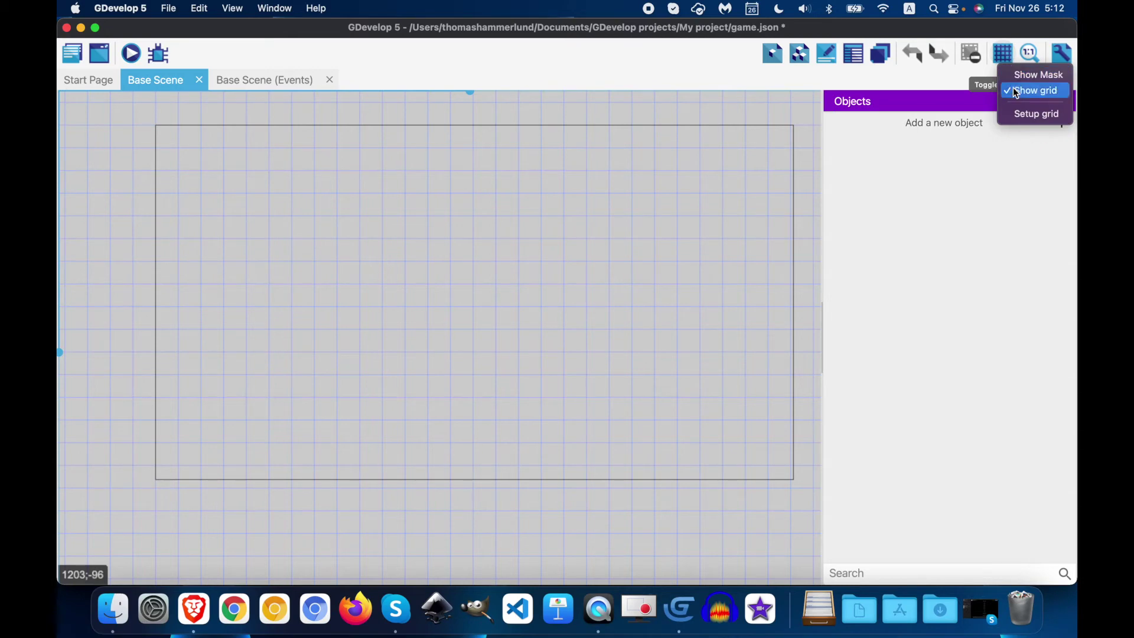
left_click(1014, 112)
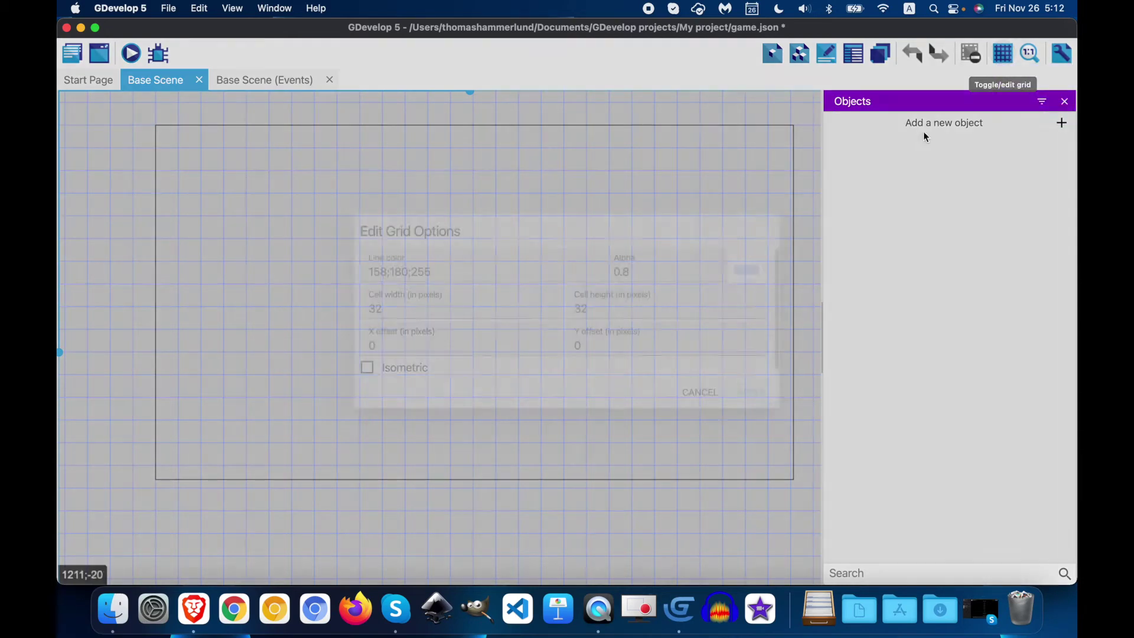
double_click(415, 314)
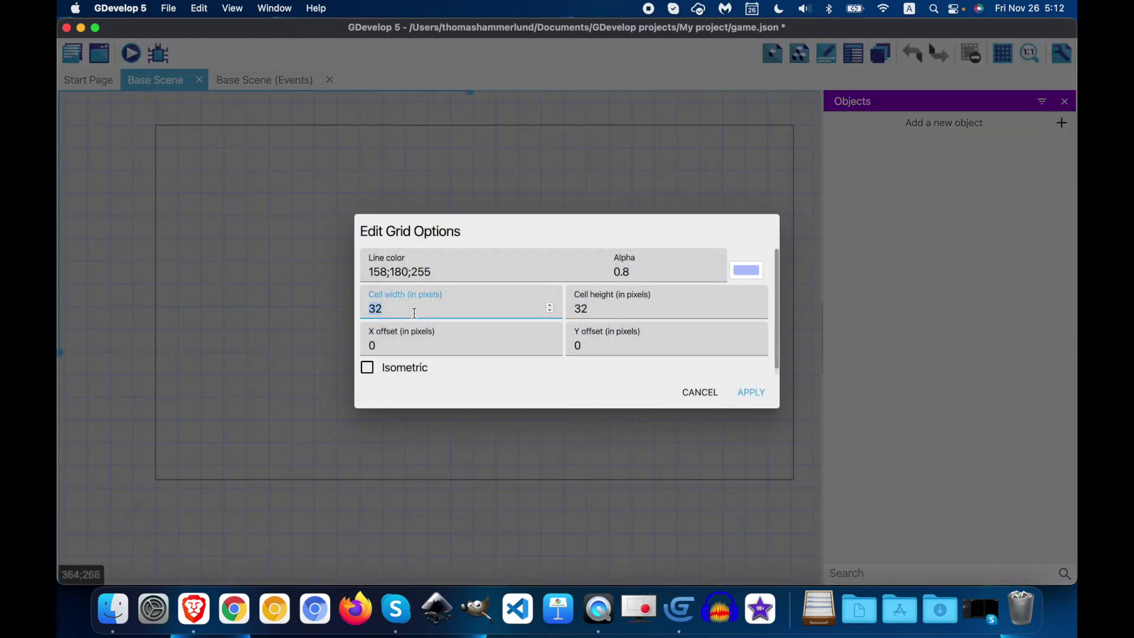
type("16")
key("Tab")
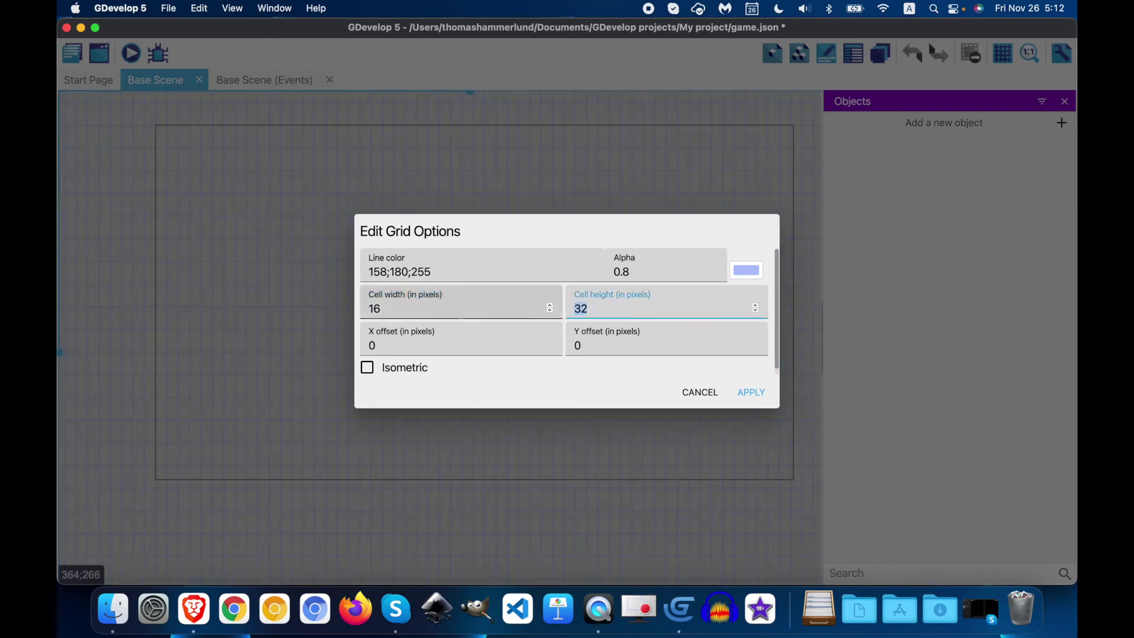
type("16")
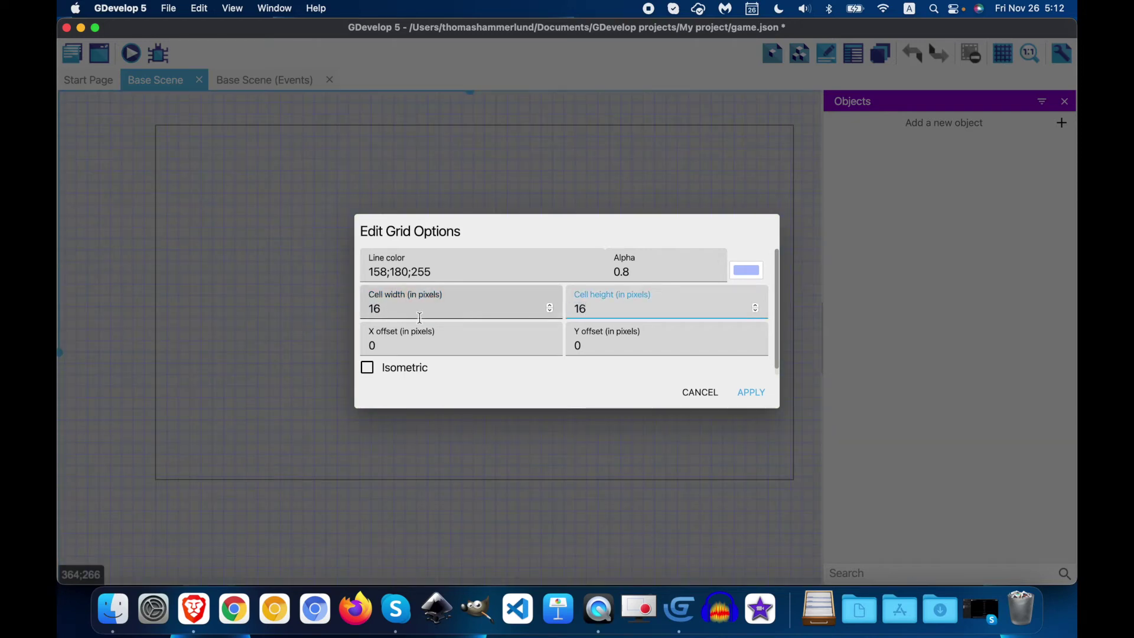
left_click(752, 392)
Confirm the new Player object and bring the tutorial page back up
key("super+Tab")
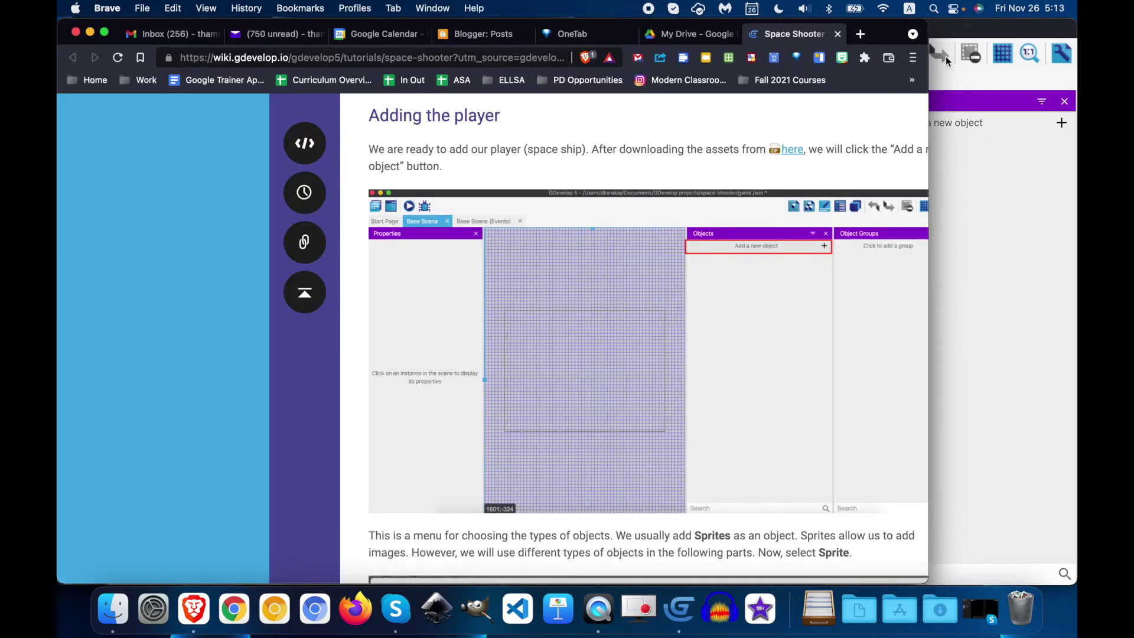
left_click(948, 28)
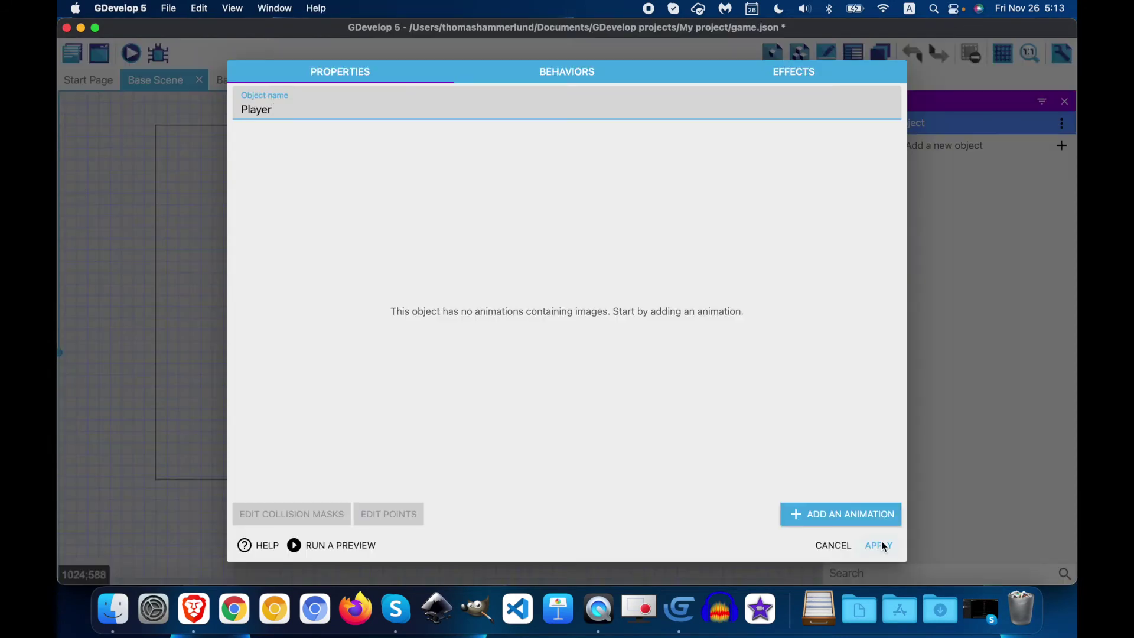
left_click(881, 546)
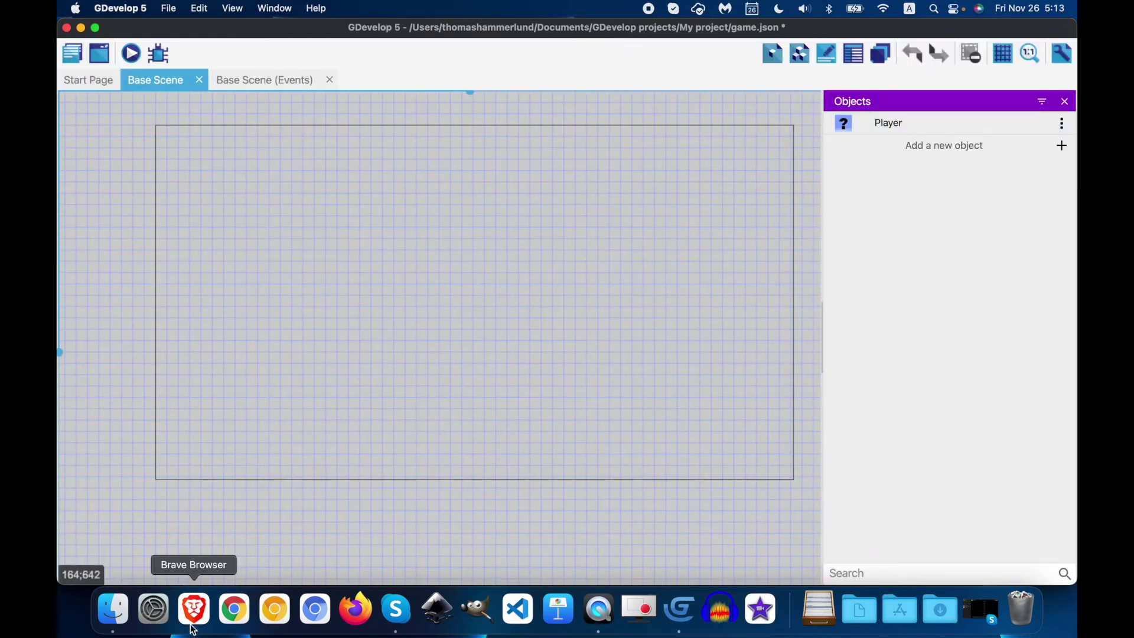
left_click(190, 630)
Download space-shooter-assets.zip to the Desktop, extract it, and minimize Brave and GDevelop
scroll(416, 429, "down", 10)
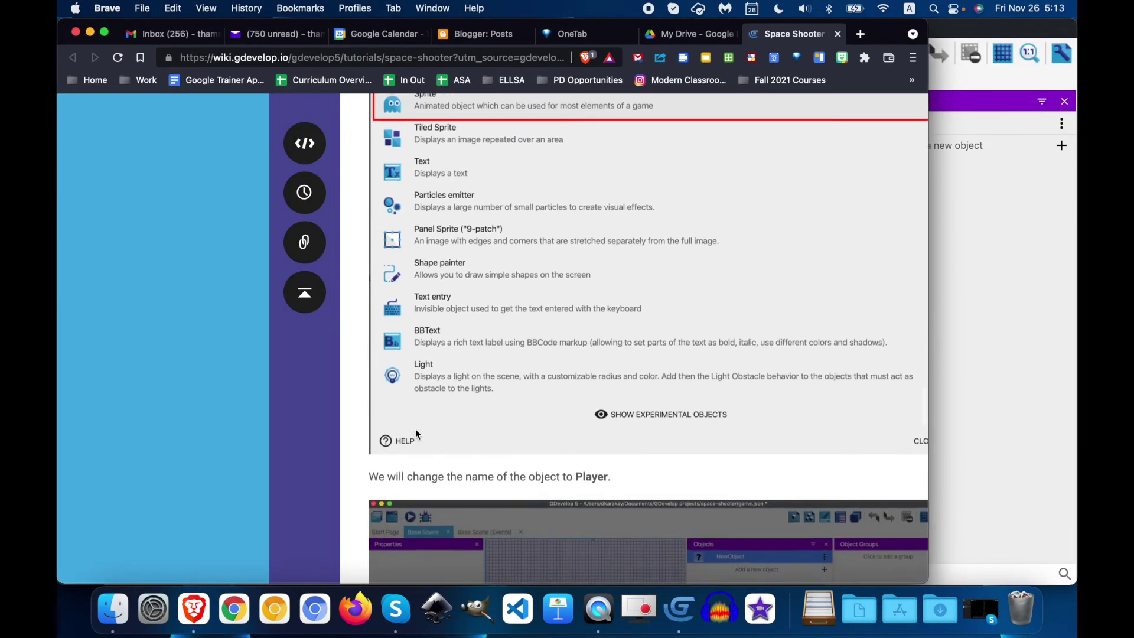
scroll(416, 429, "up", 4)
scroll(415, 429, "down", 15)
scroll(416, 429, "down", 5)
scroll(416, 429, "up", 15)
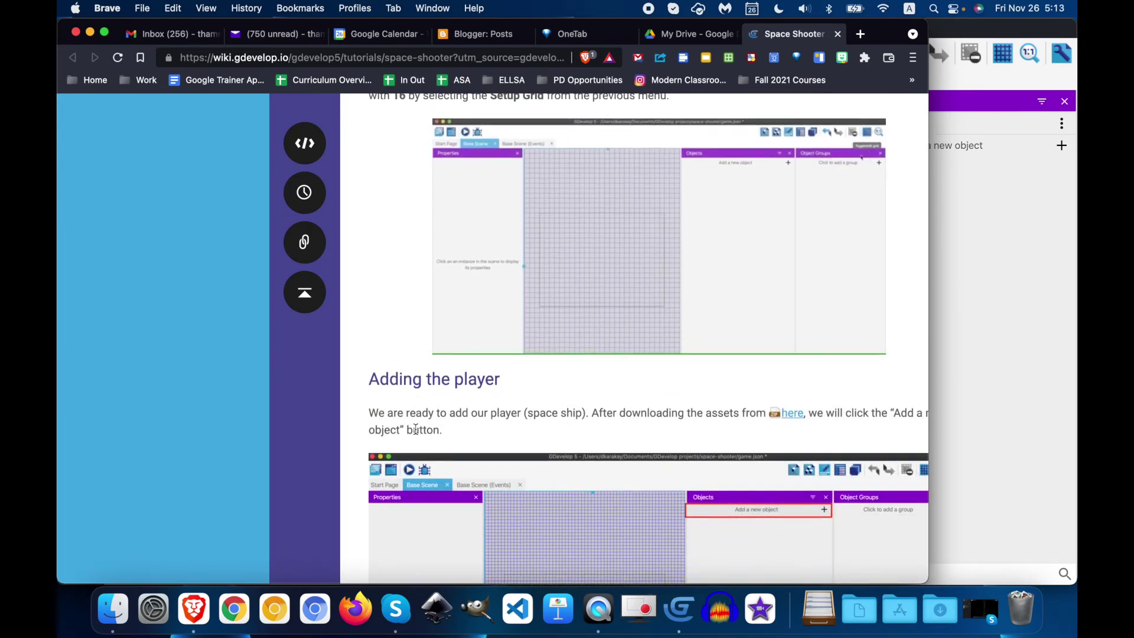
left_click(791, 413)
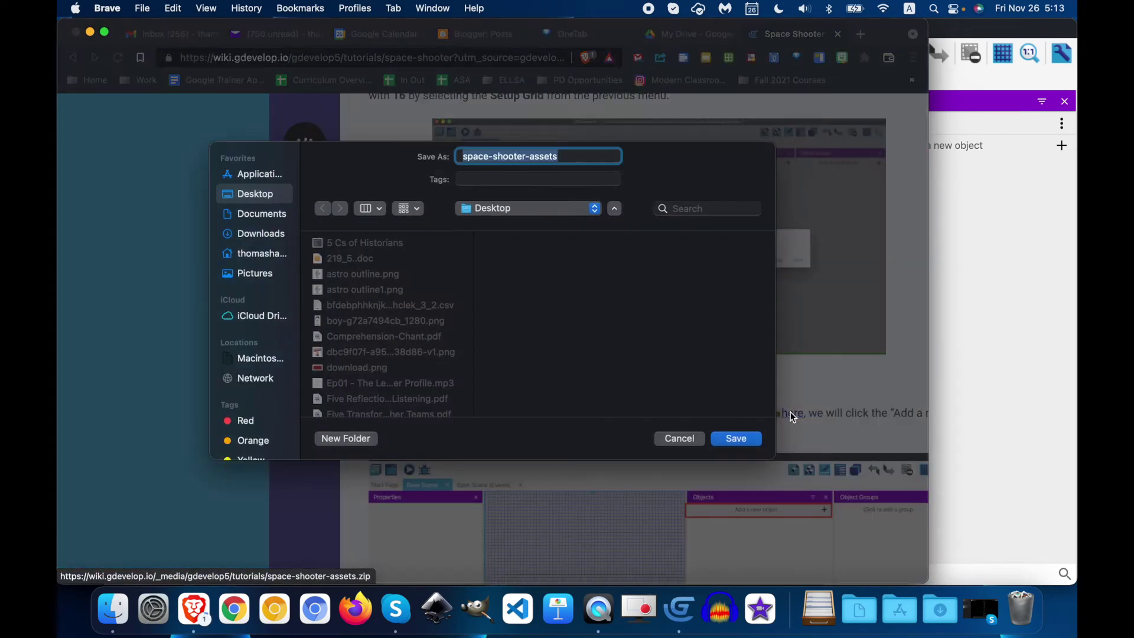
left_click(732, 435)
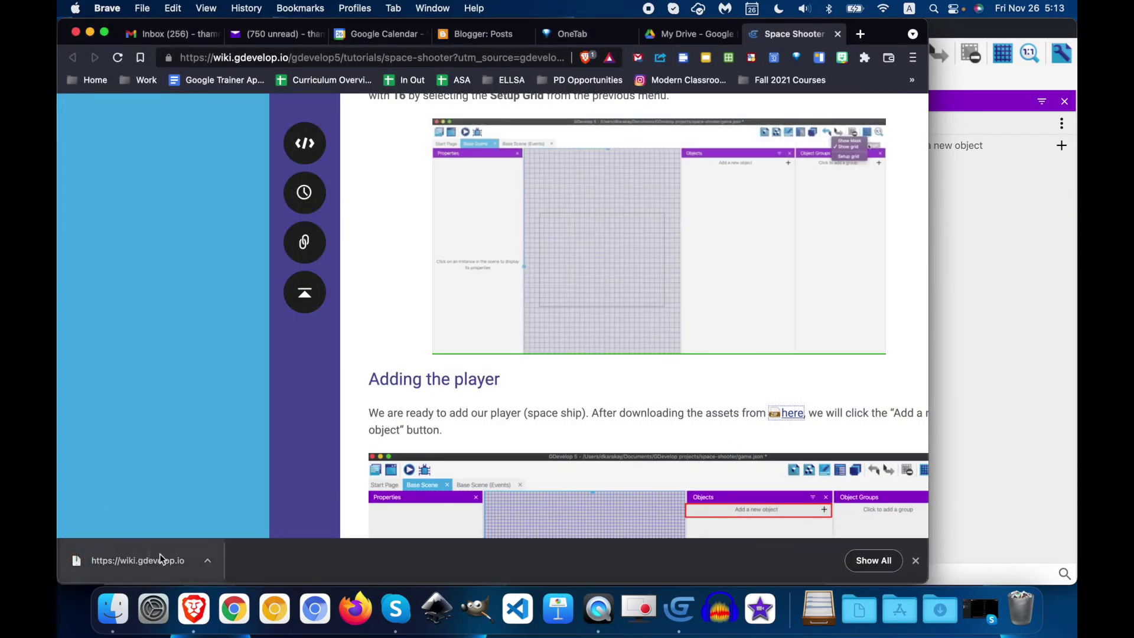
left_click(145, 565)
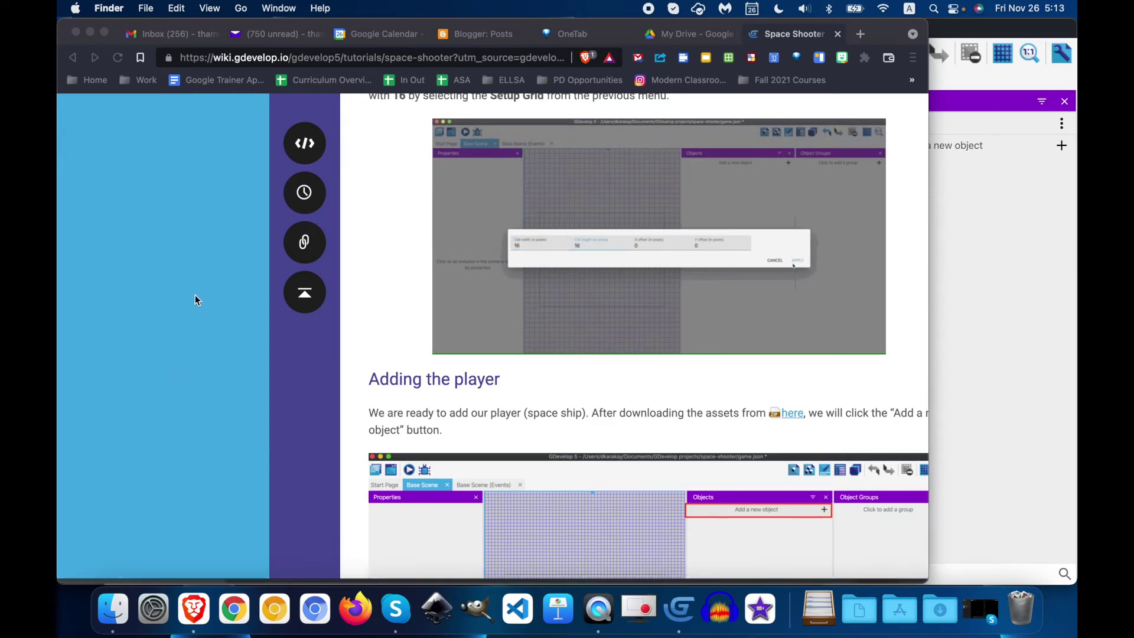
left_click(91, 31)
left_click(81, 28)
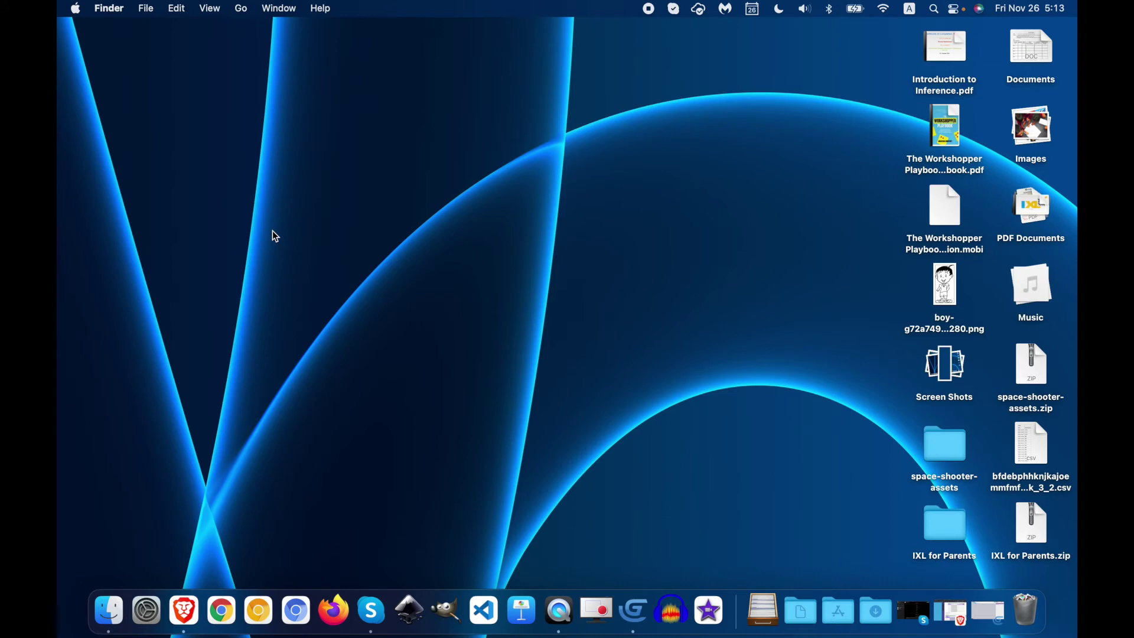
Create a folder named 'Space Shooter 2' inside Documents/GDevelop projects
left_click(242, 9)
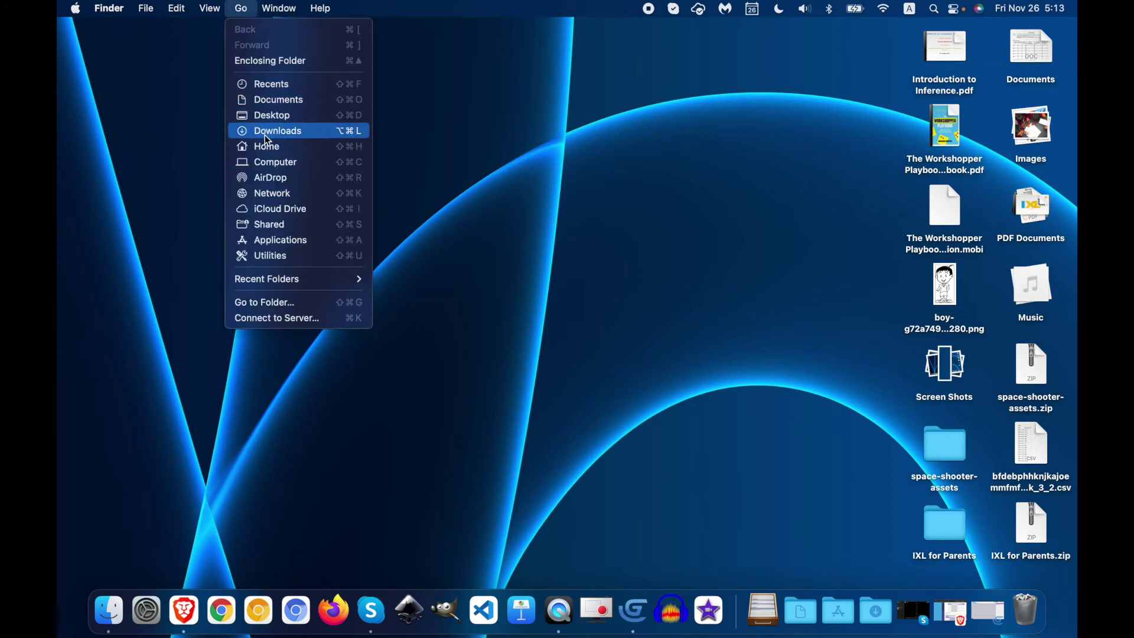
left_click(274, 100)
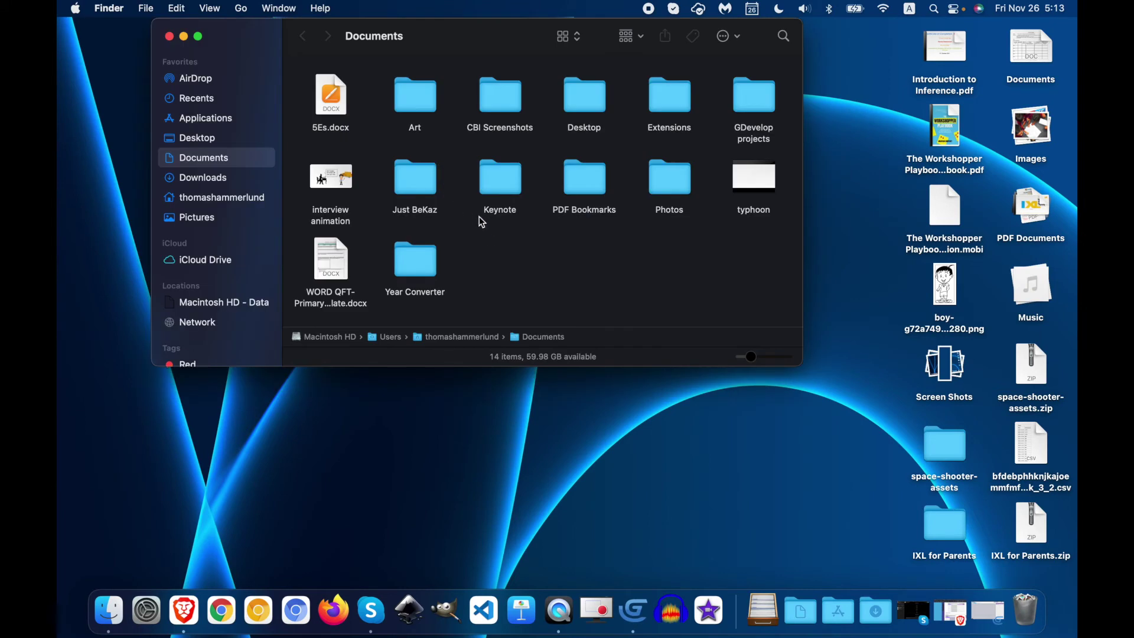
left_click(759, 111)
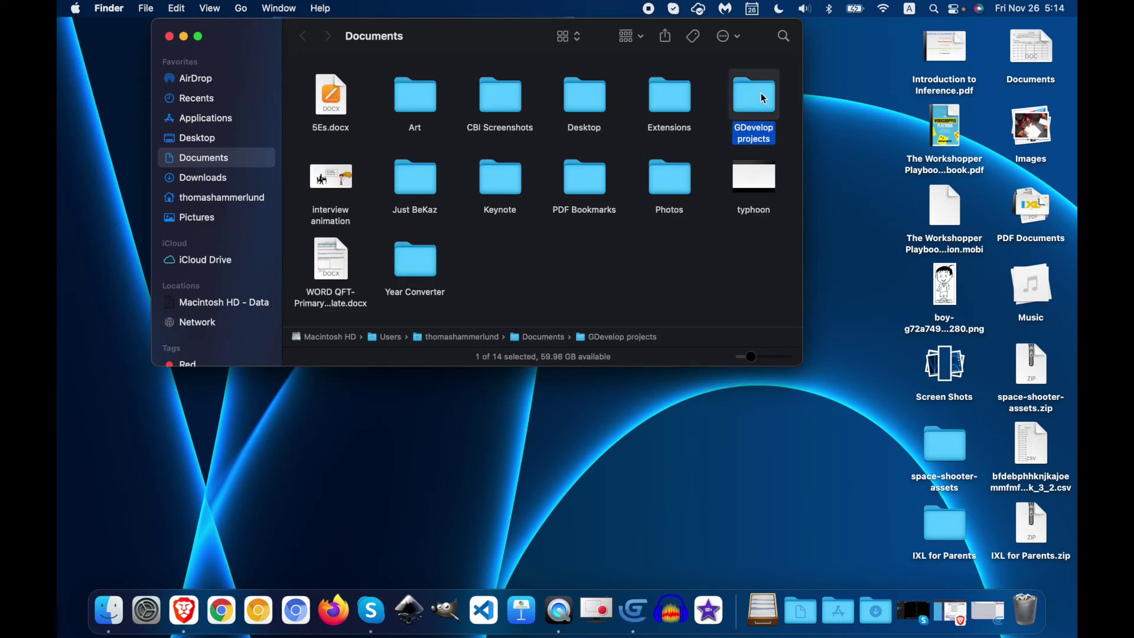
double_click(764, 98)
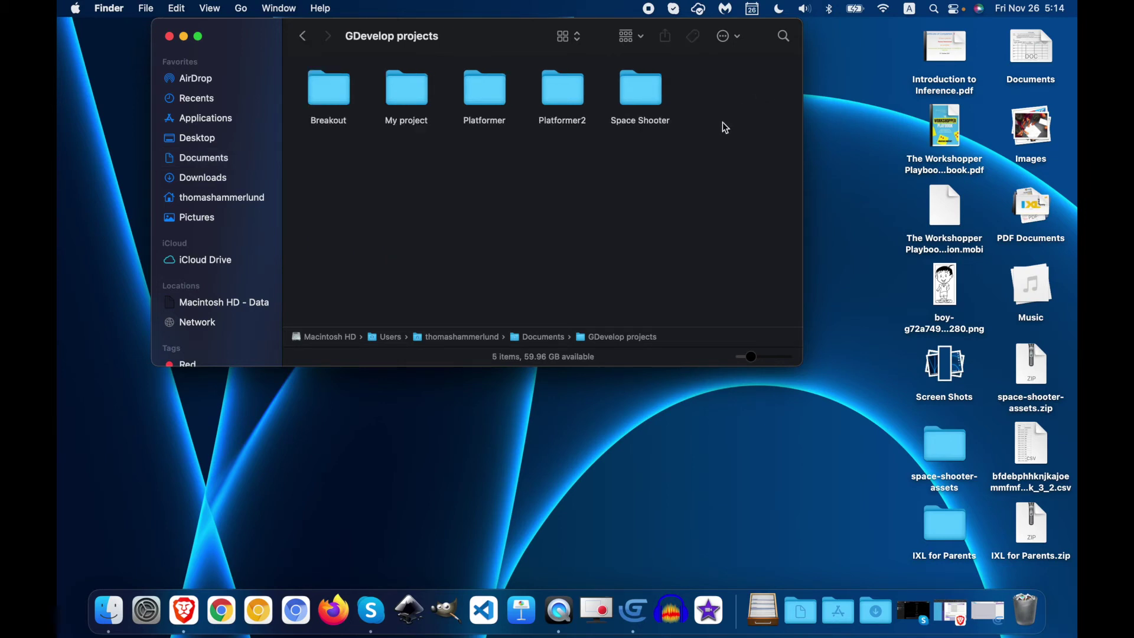
left_click_drag(337, 150, 703, 96)
left_click(708, 102)
left_click(146, 9)
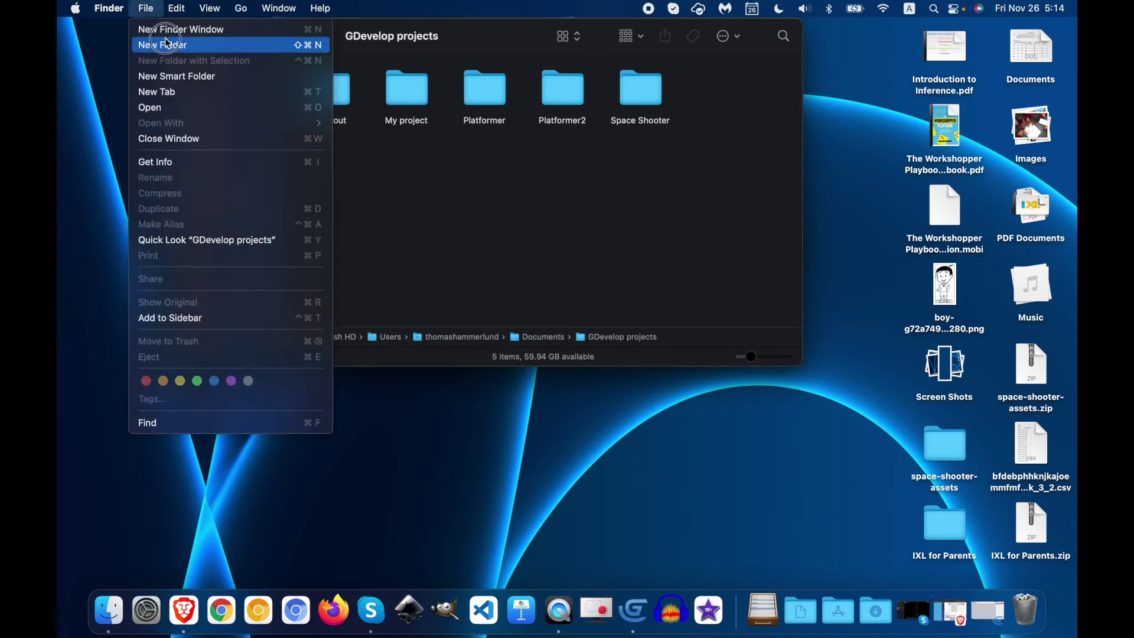
left_click(171, 46)
type("Space S")
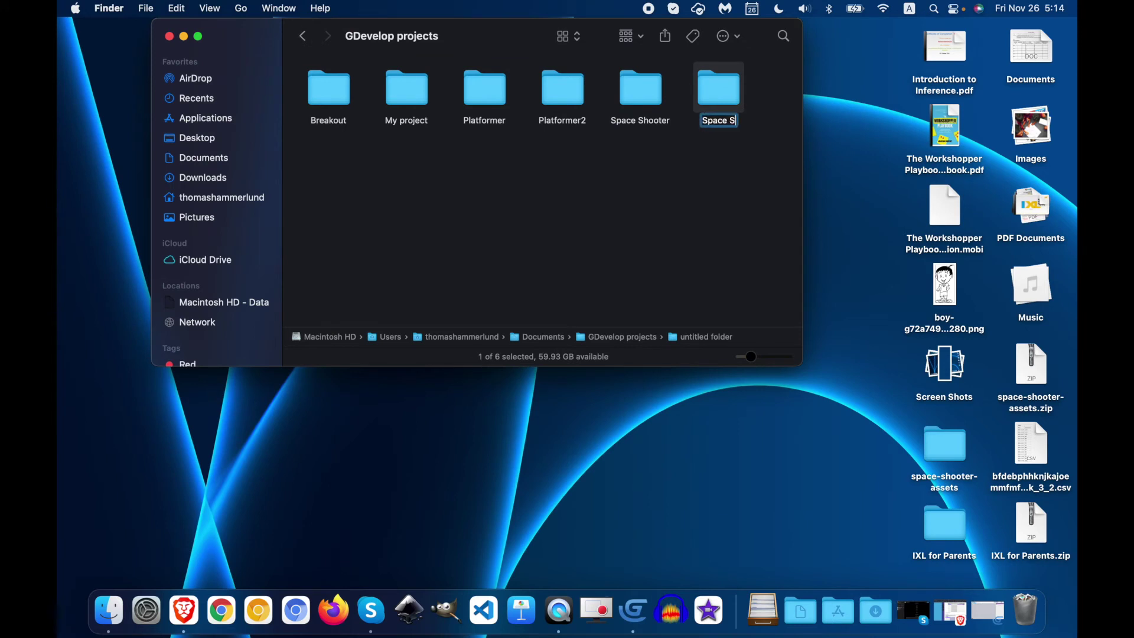
type("hooter 2")
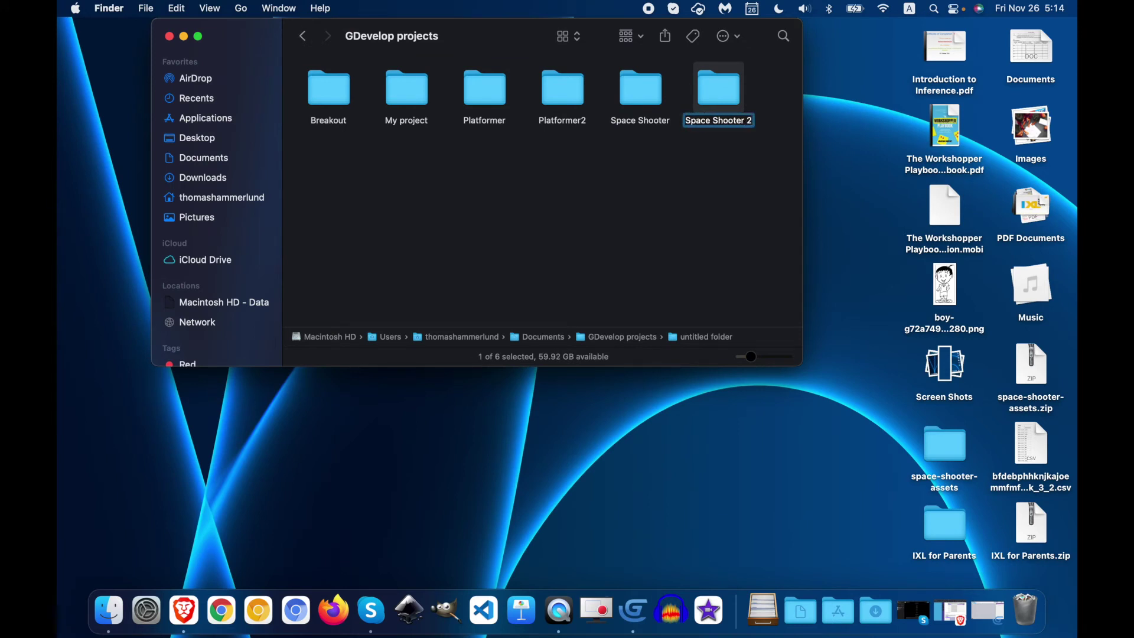
key("Return")
Move the space-shooter-assets folder from the Desktop into Space Shooter 2
left_click(449, 195)
double_click(727, 92)
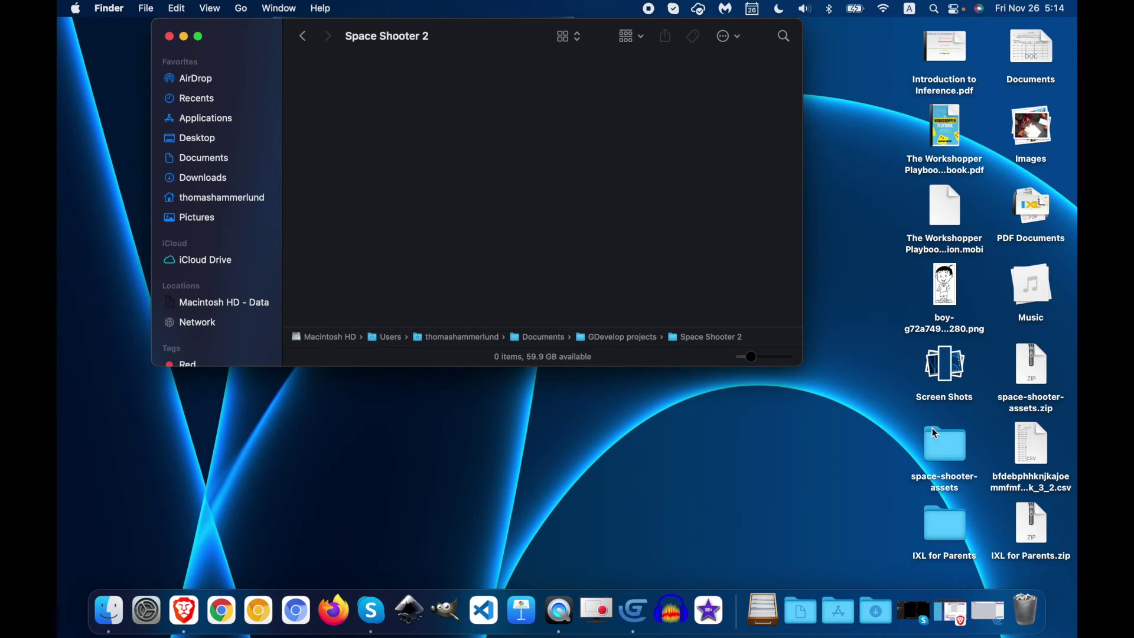
left_click_drag(933, 432, 450, 86)
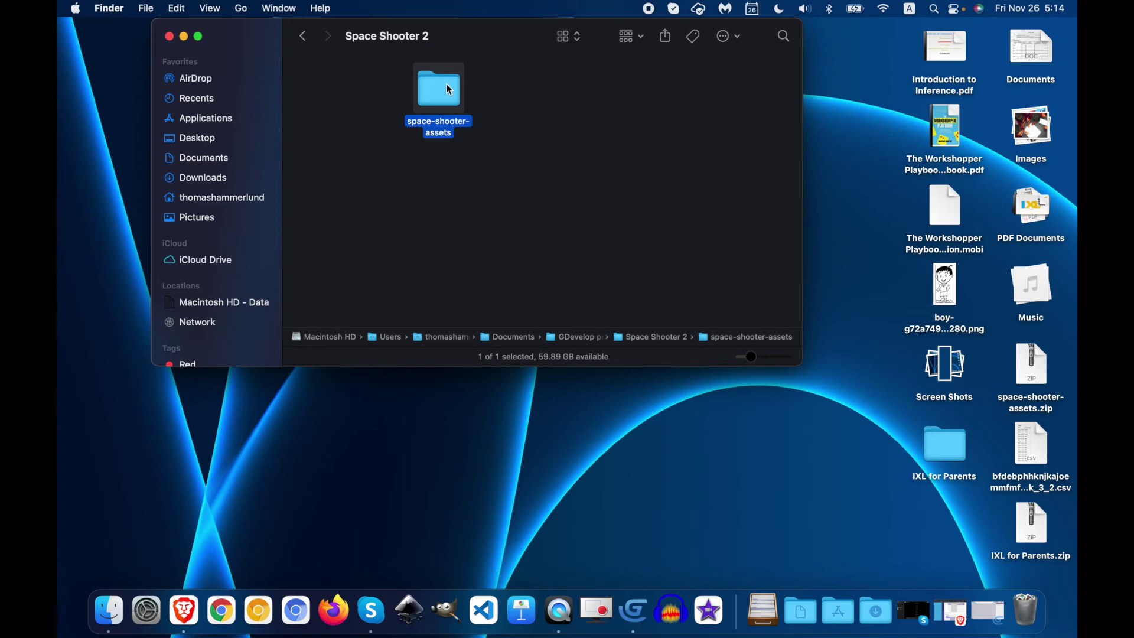
left_click(705, 277)
Return to GDevelop and open the Player object's settings
left_click(184, 36)
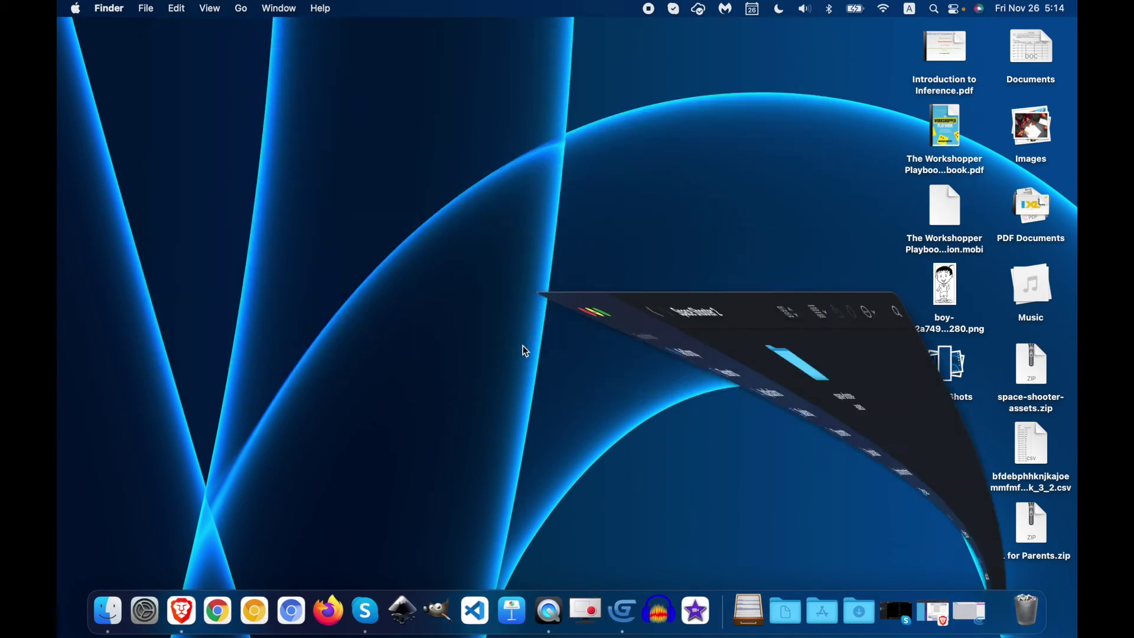
left_click(623, 611)
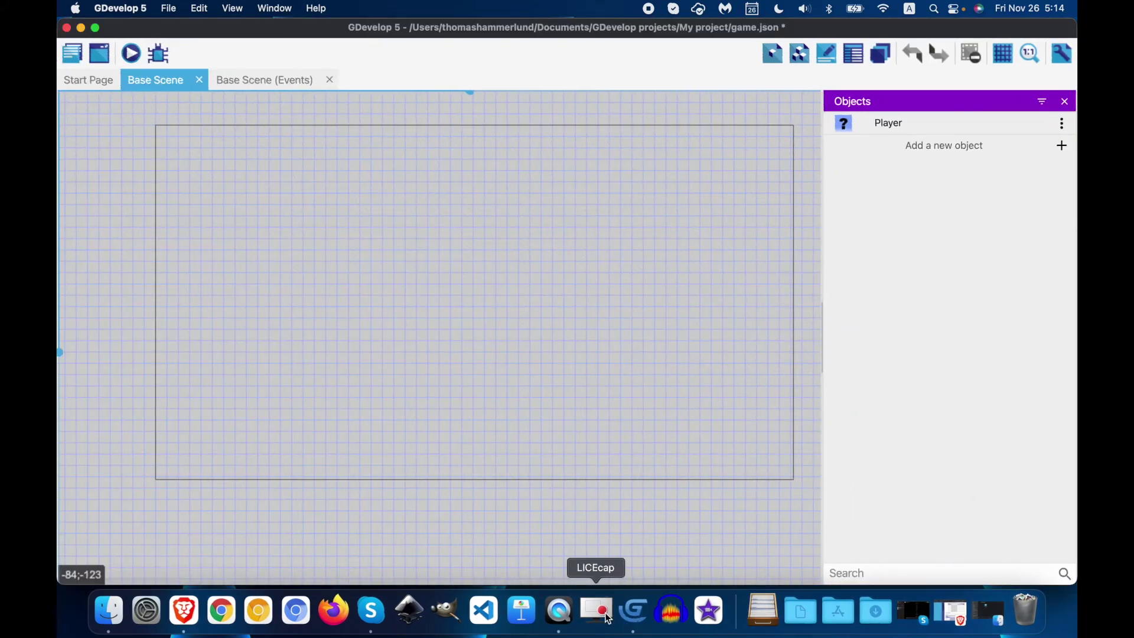
left_click(183, 611)
scroll(274, 518, "down", 10)
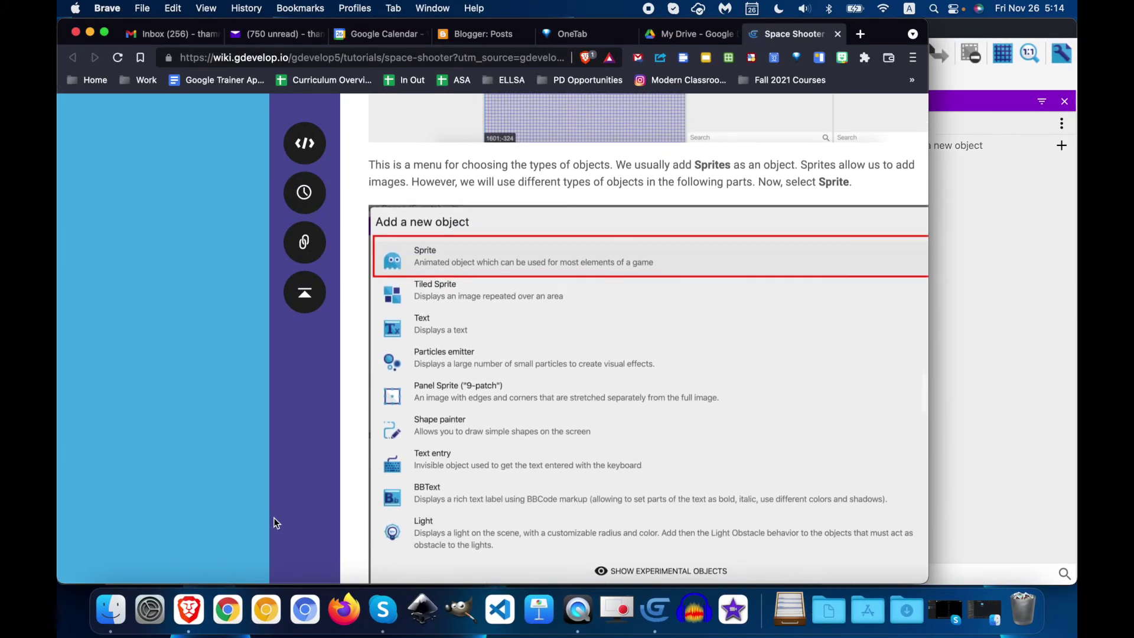
scroll(276, 518, "up", 5)
left_click(1020, 388)
left_click(915, 125)
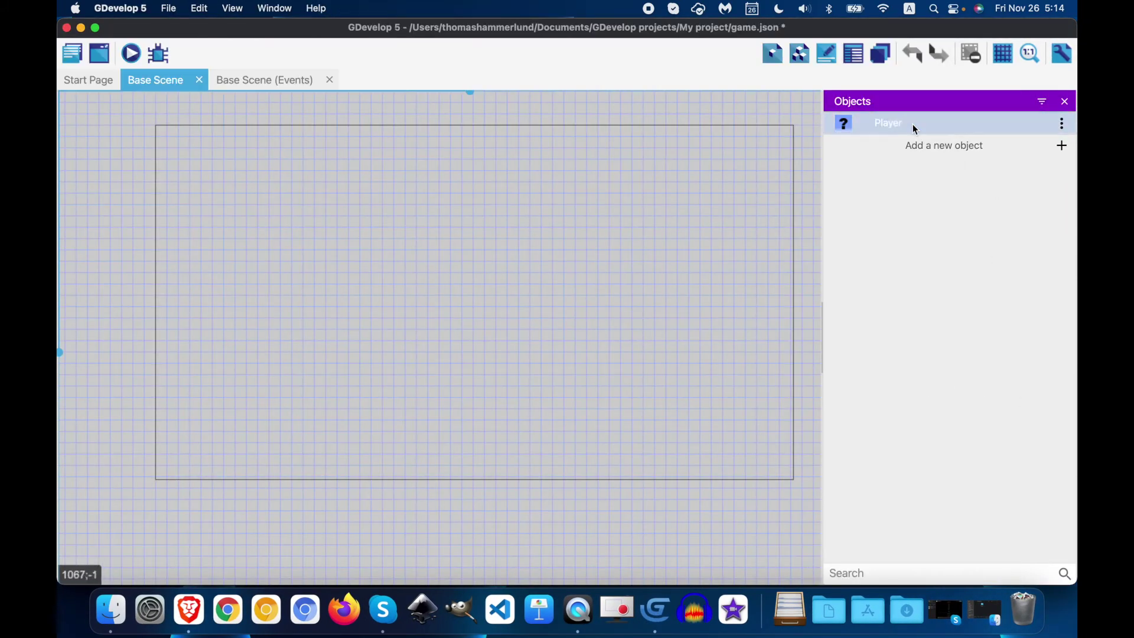
double_click(916, 126)
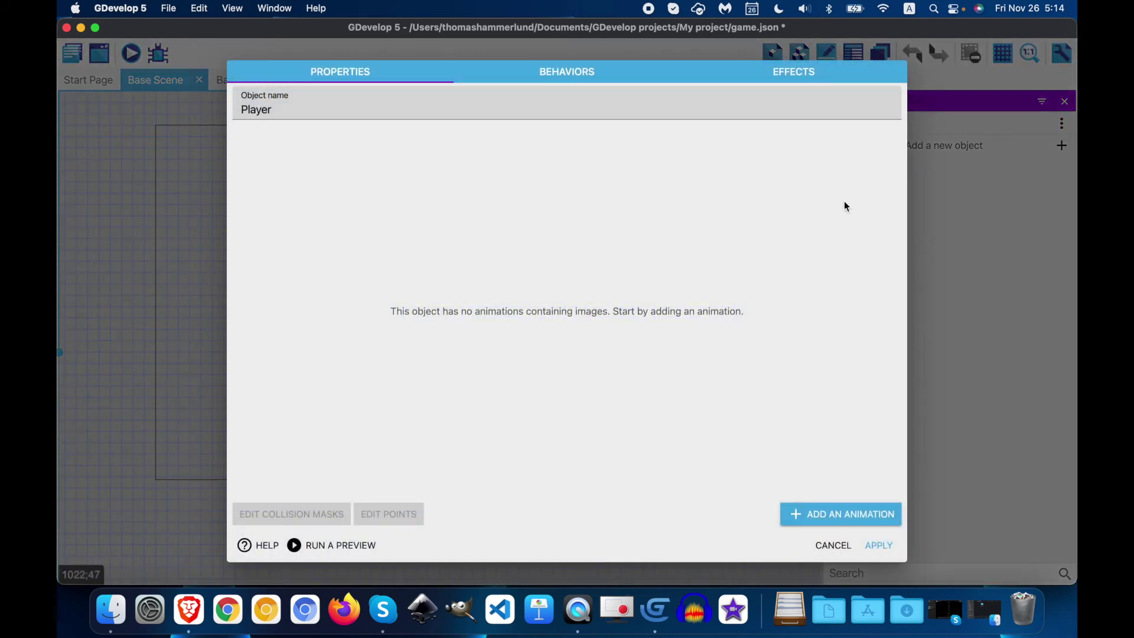
Add Animation #0 to Player with player.png from Space Shooter 2/space-shooter-assets
left_click(835, 512)
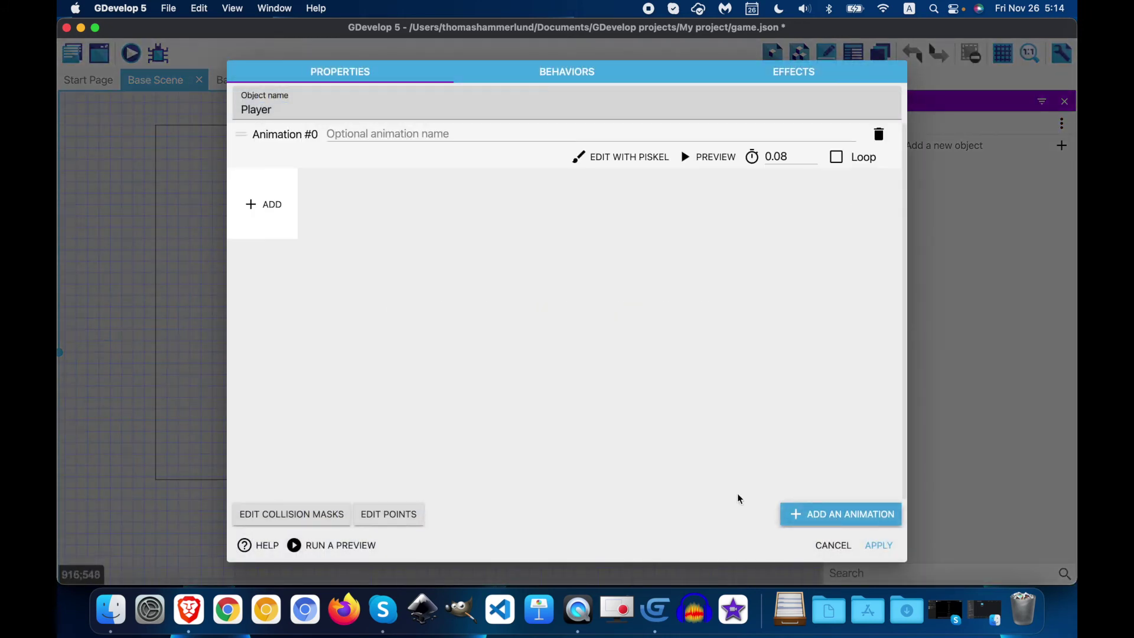
left_click(269, 203)
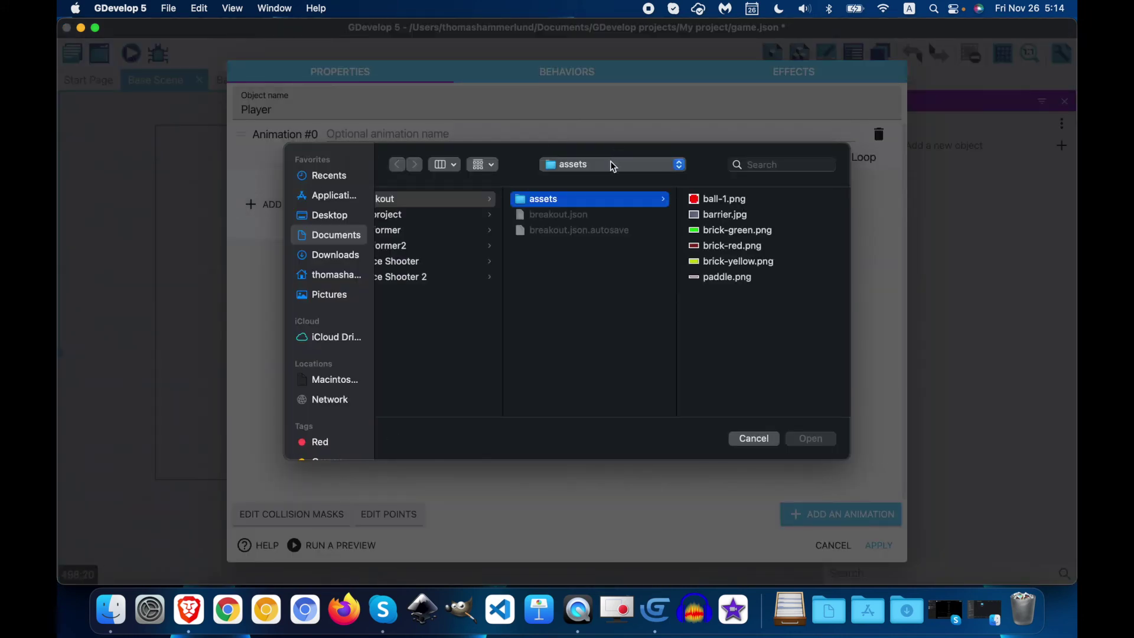
left_click(613, 166)
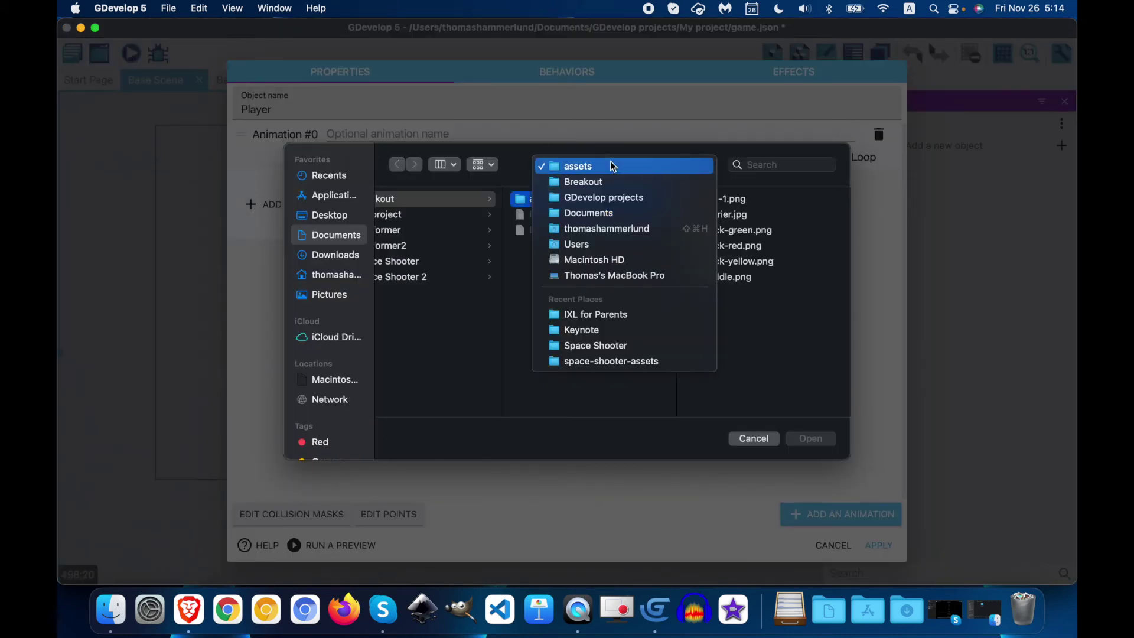
left_click(609, 198)
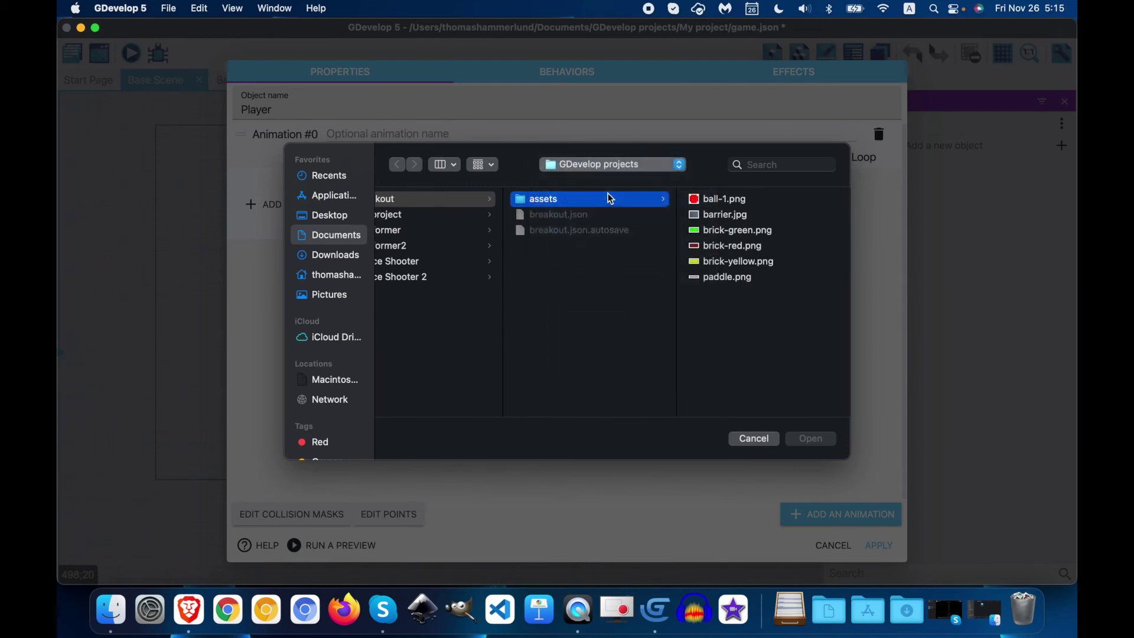
left_click(607, 277)
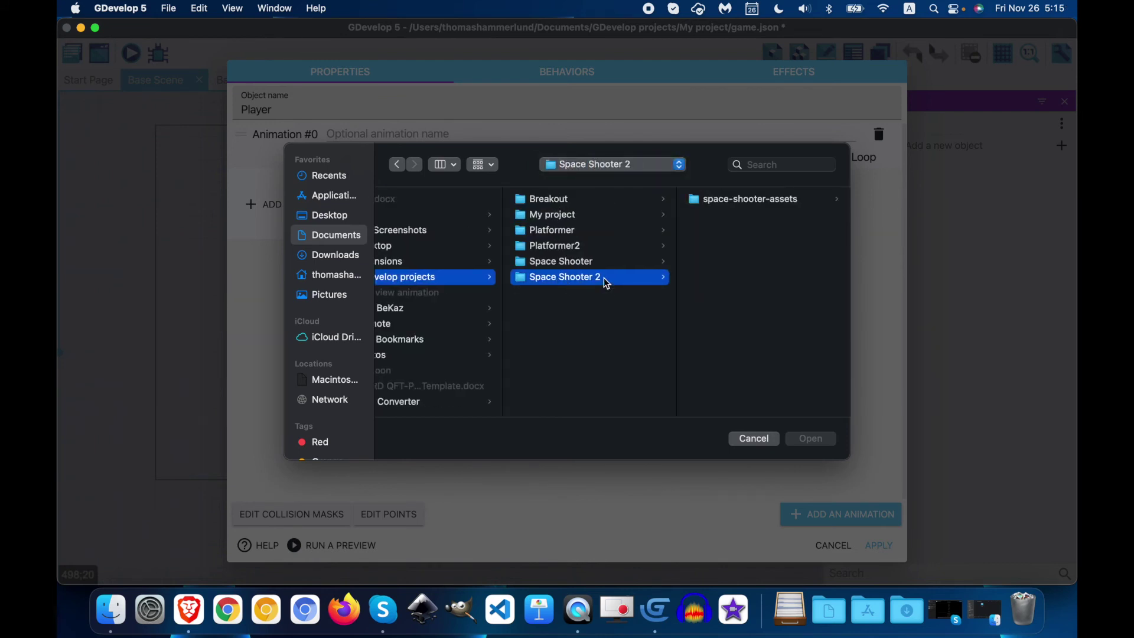
left_click(753, 204)
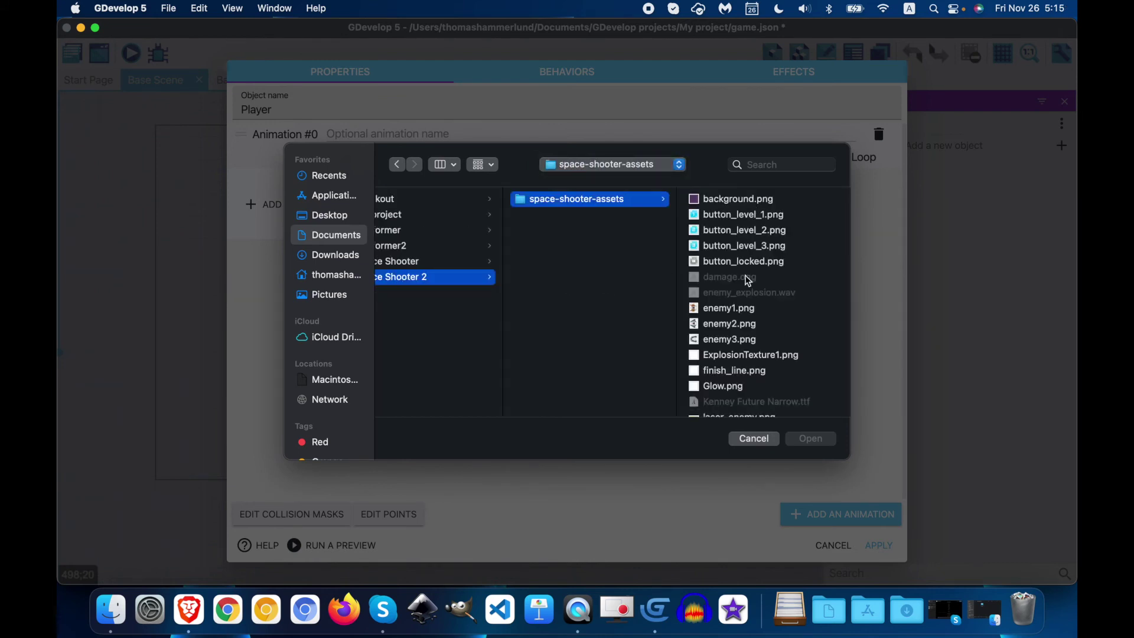
scroll(753, 351, "down", 5)
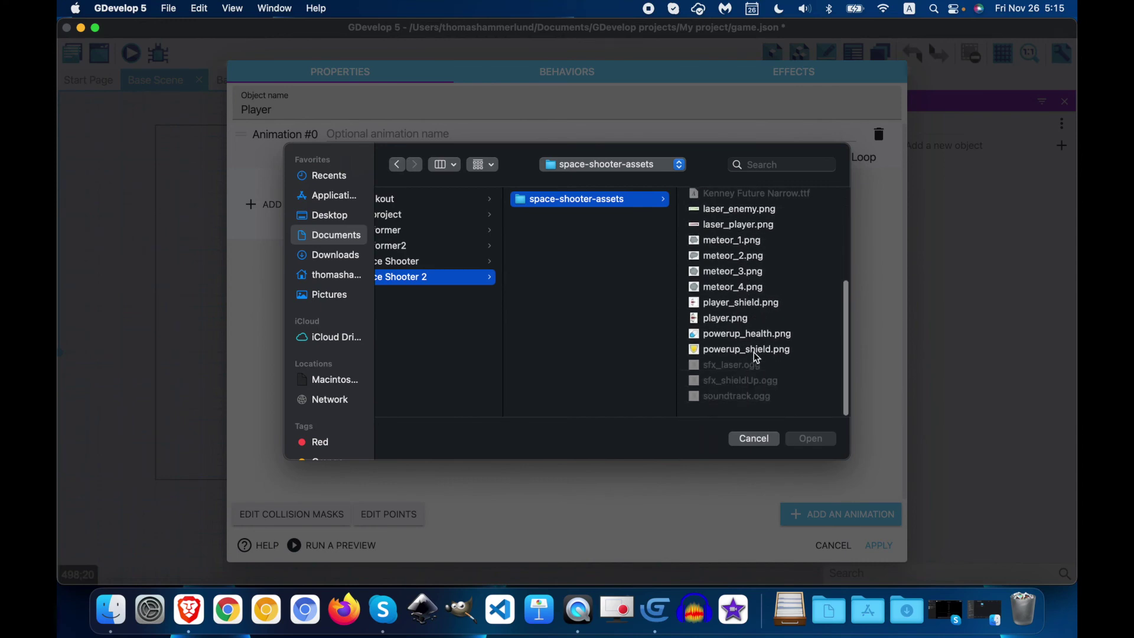
left_click(728, 325)
left_click(812, 440)
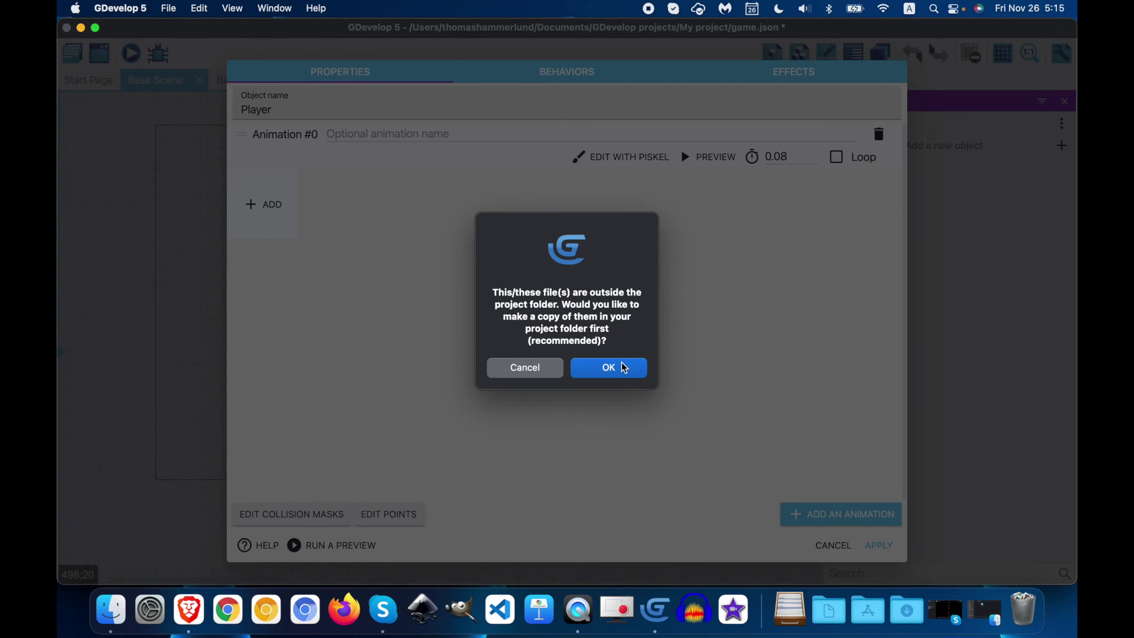
Decline copying player.png into the project, then add a second animation without choosing an image
left_click(525, 369)
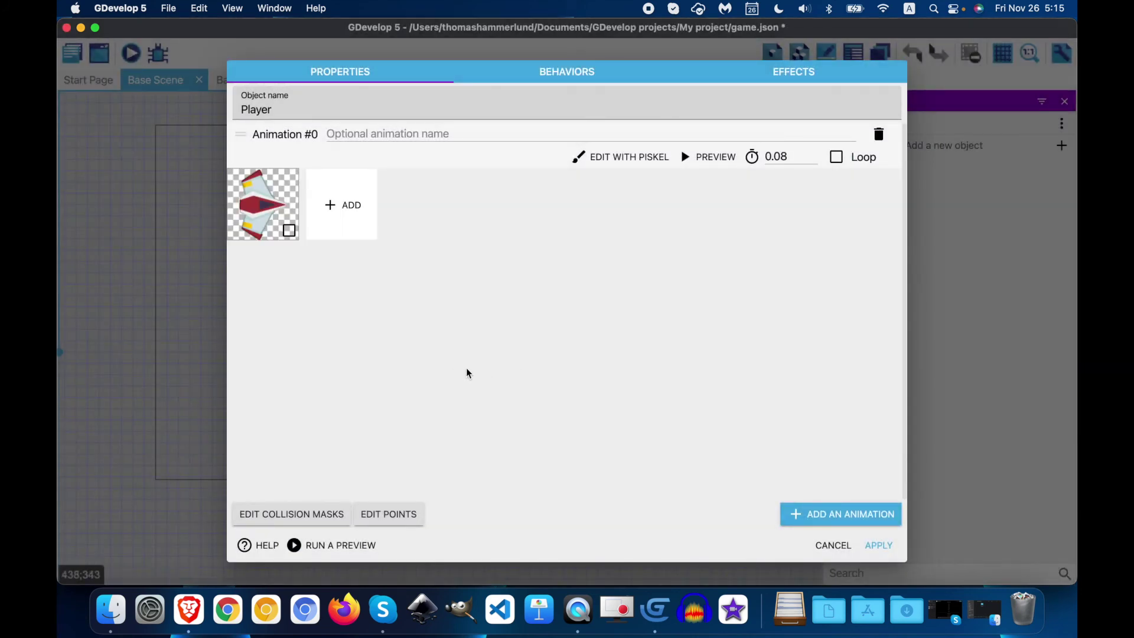
left_click(826, 518)
left_click(261, 322)
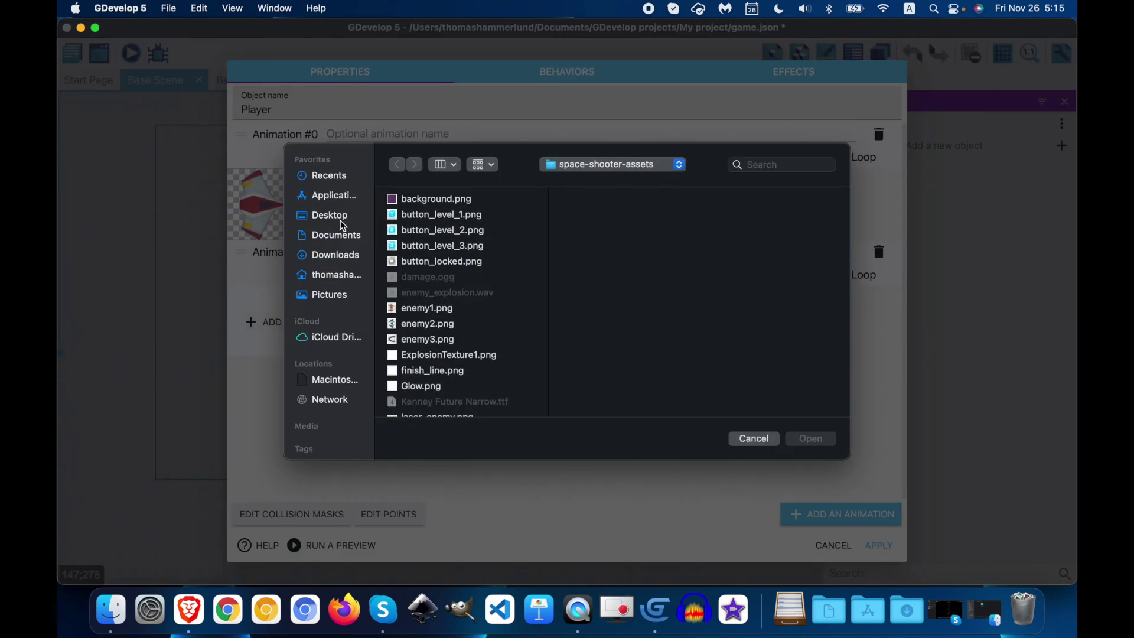
left_click(344, 235)
left_click(438, 279)
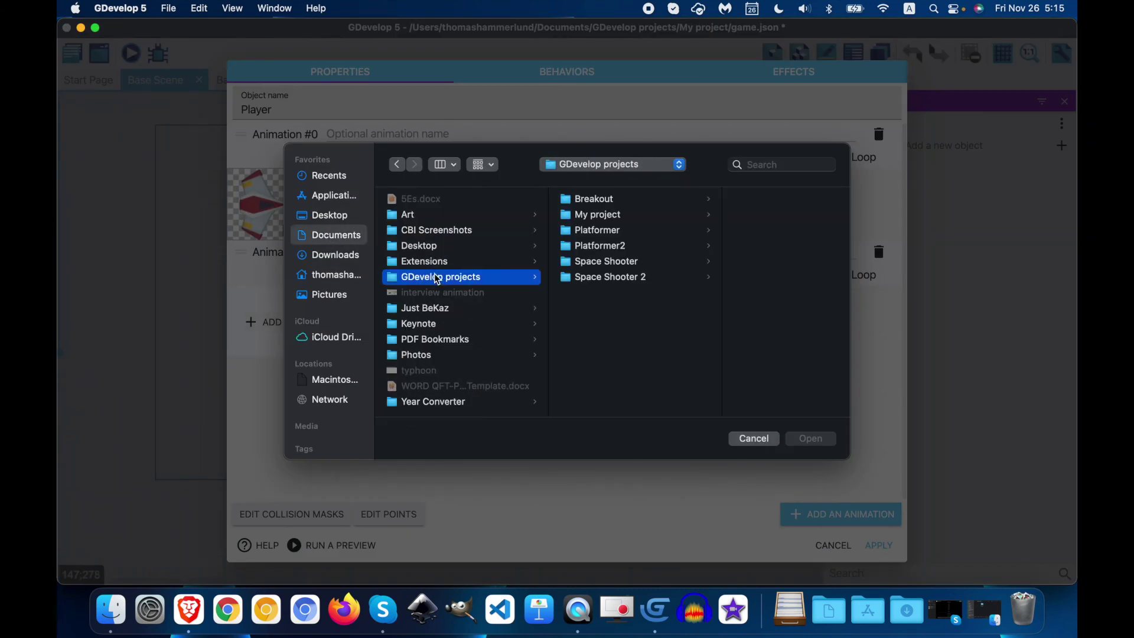
left_click(610, 279)
left_click(755, 202)
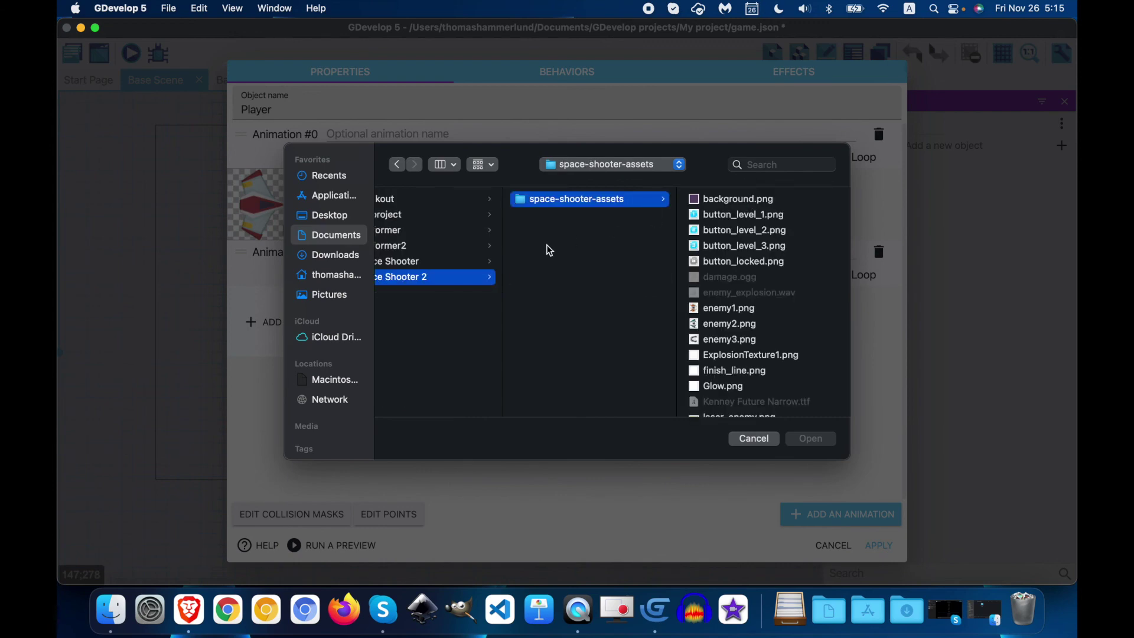
left_click(764, 440)
Delete the extra Animation #1, apply Player's changes, and place a Player on the scene's left side
left_click(879, 252)
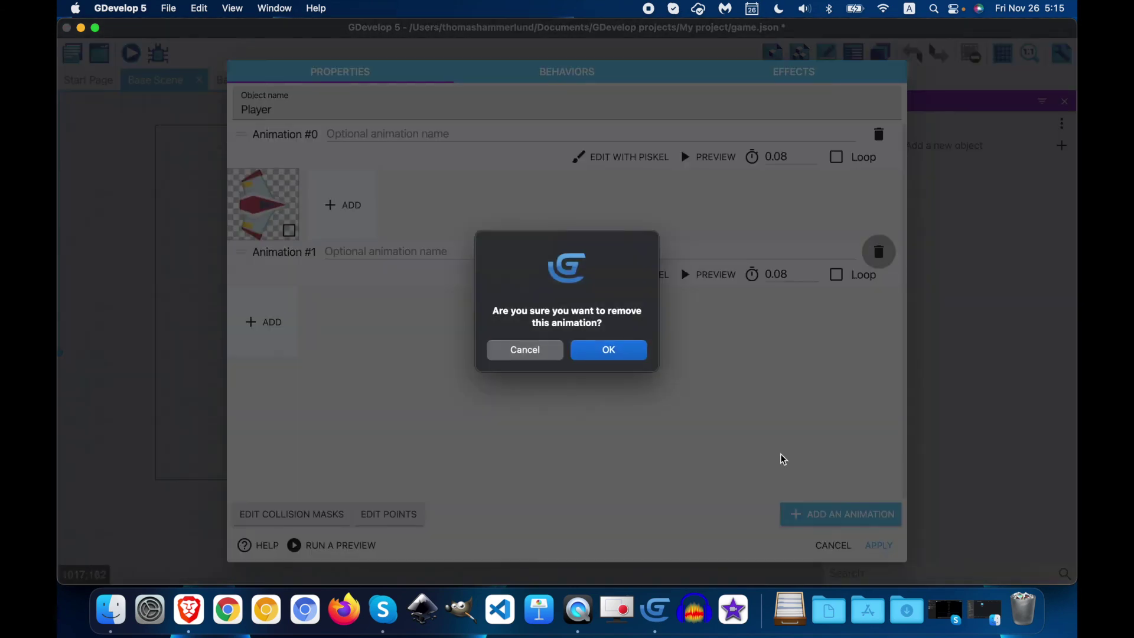
left_click(630, 358)
left_click(879, 543)
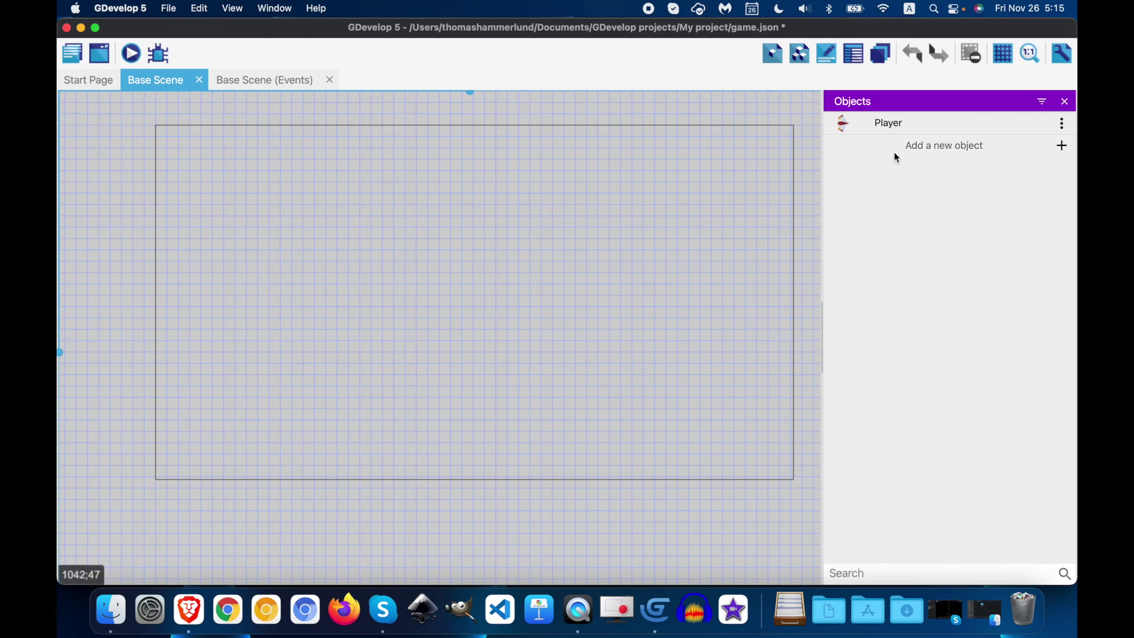
left_click_drag(902, 126, 288, 279)
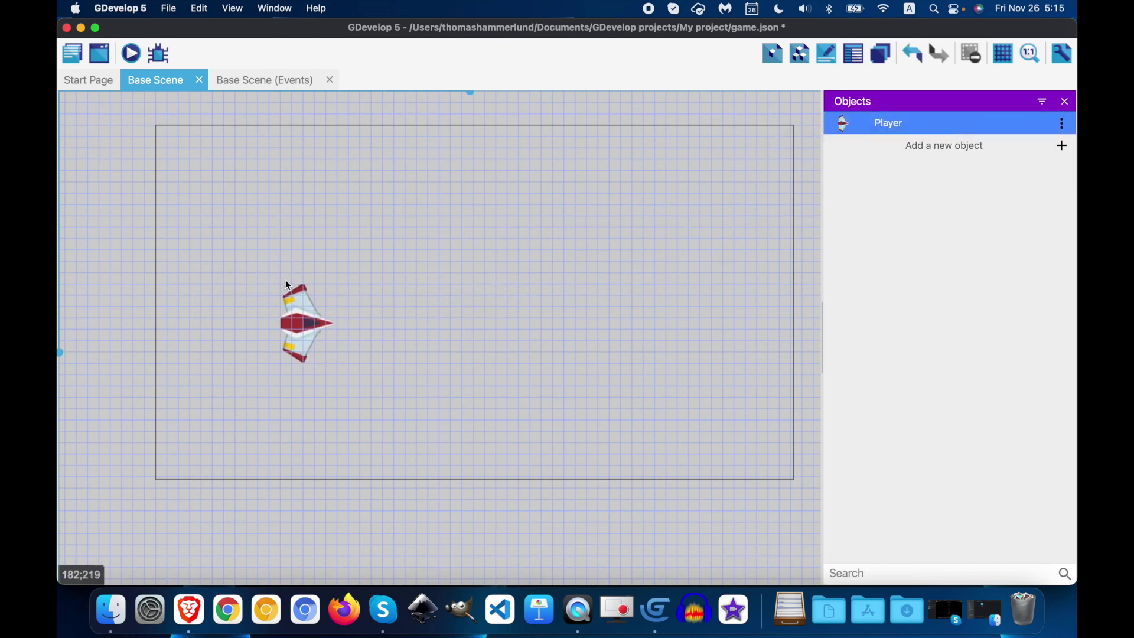